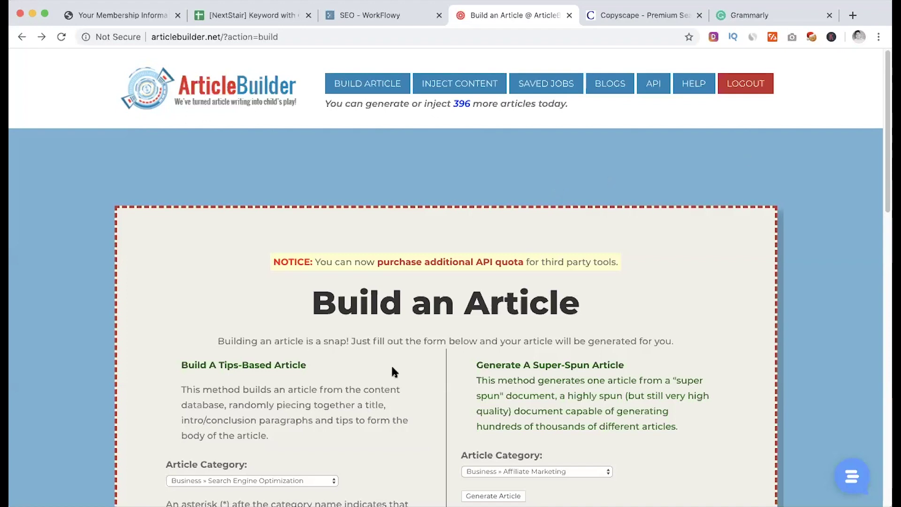
Set the article category of the tips-based article to Business » Carpet Cleaning
scroll(393, 368, "down", 6)
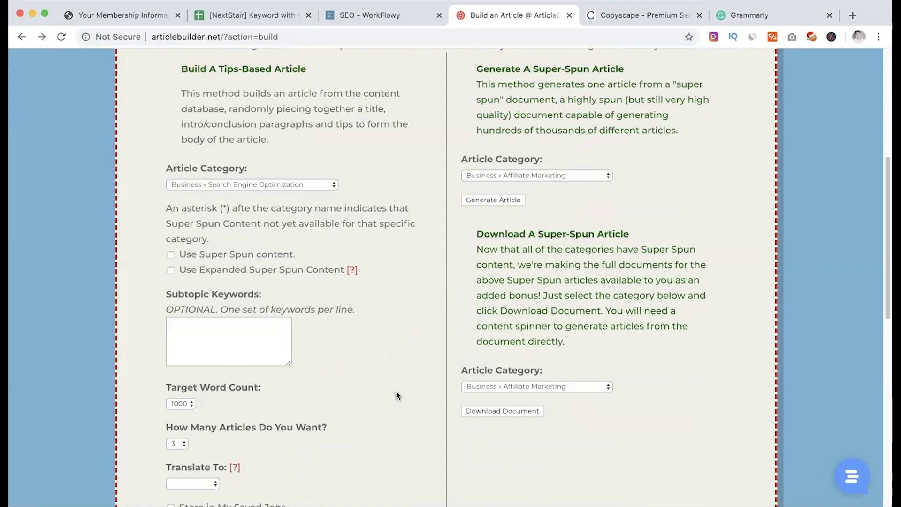
scroll(396, 395, "up", 6)
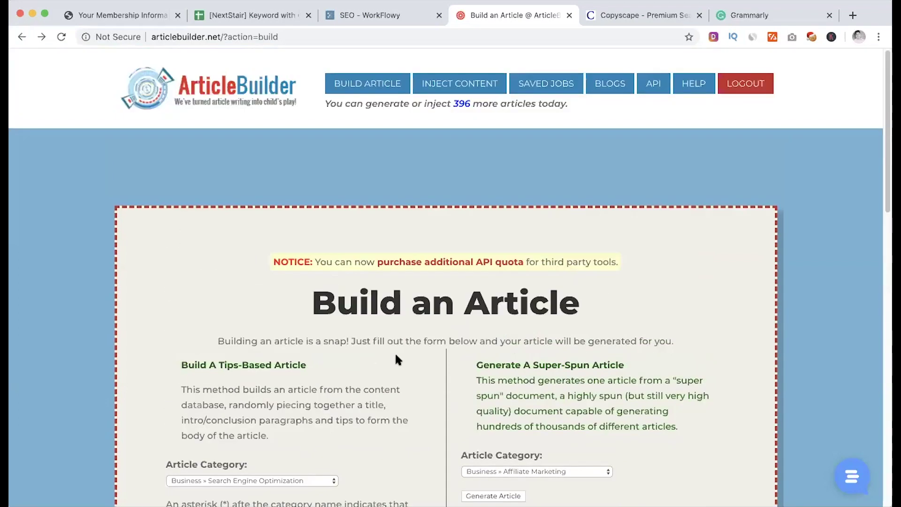
scroll(395, 352, "down", 4)
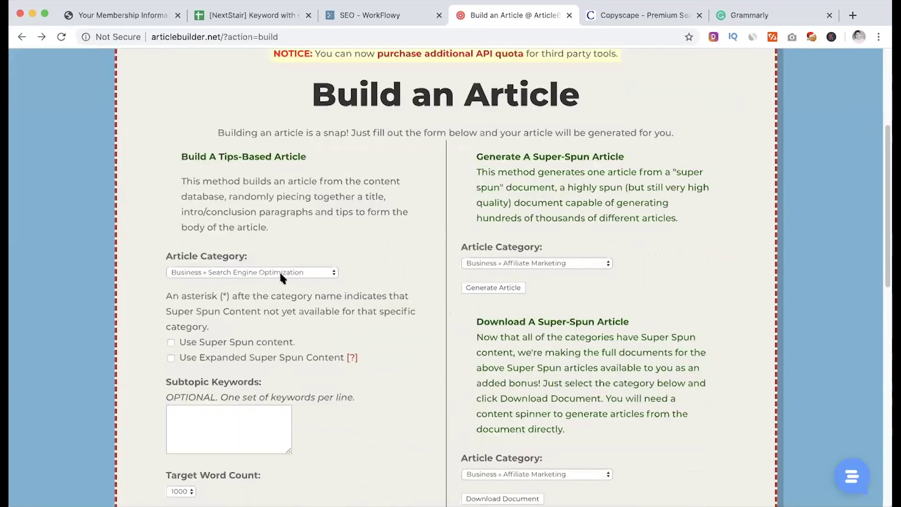
left_click(280, 273)
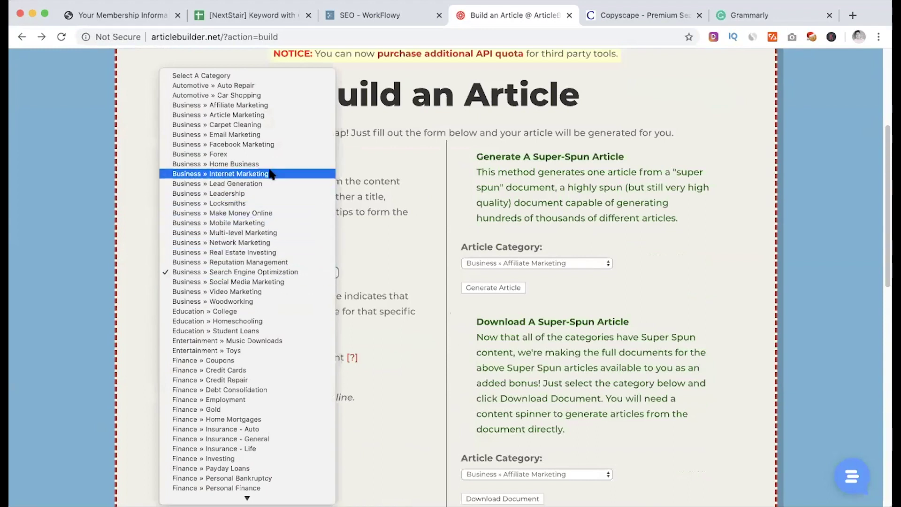
left_click(258, 125)
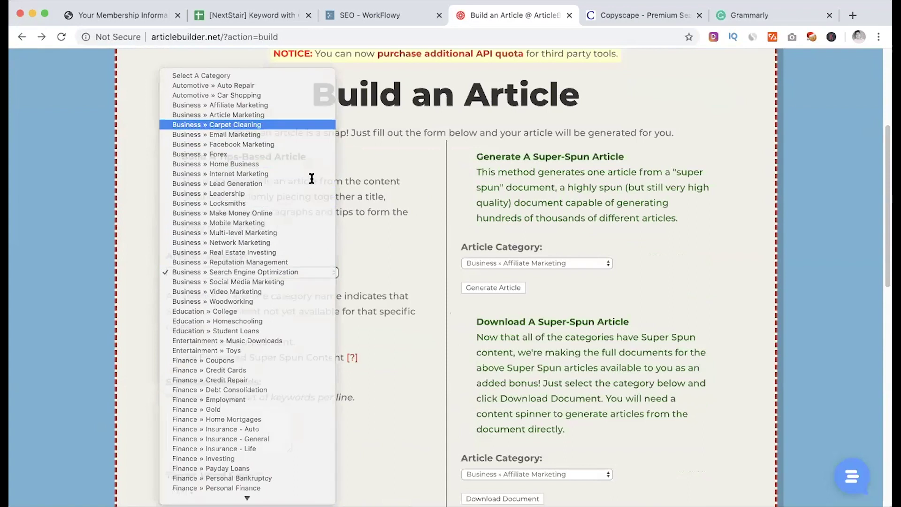
scroll(252, 294, "down", 2)
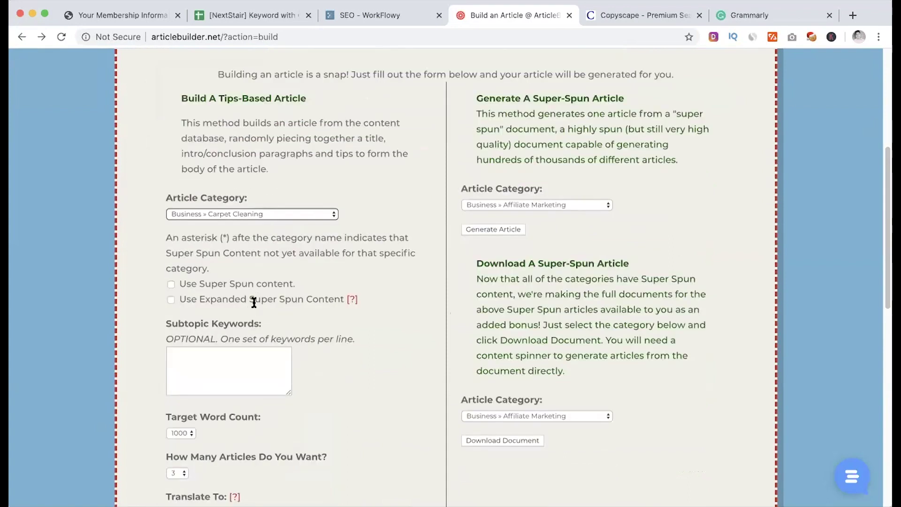
Enter the subtopic keywords "carpet cleaning", "carpet cleaning near me" and "carpet cleaning service", one per line
scroll(254, 302, "down", 5)
left_click(226, 221)
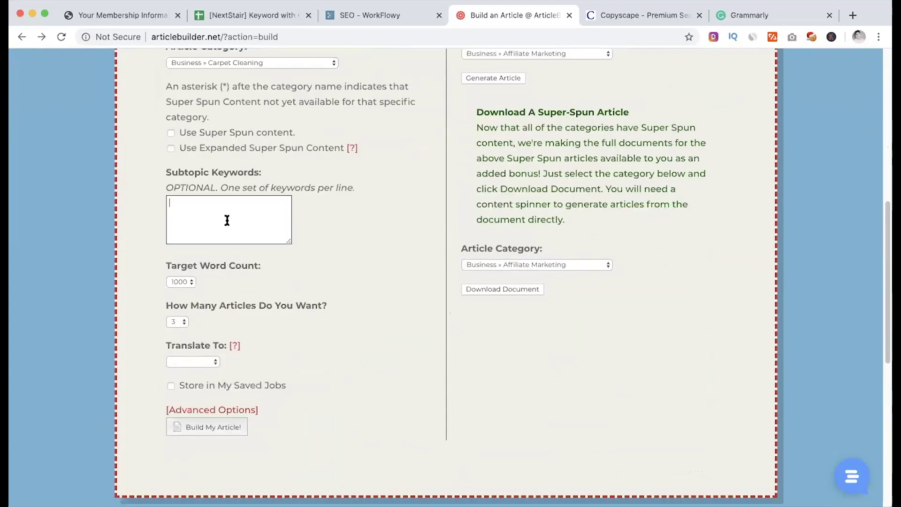
type("carpet cleaning")
key("Return")
type("carpet cleaning near me")
key("Return")
type("carpet cleaning service")
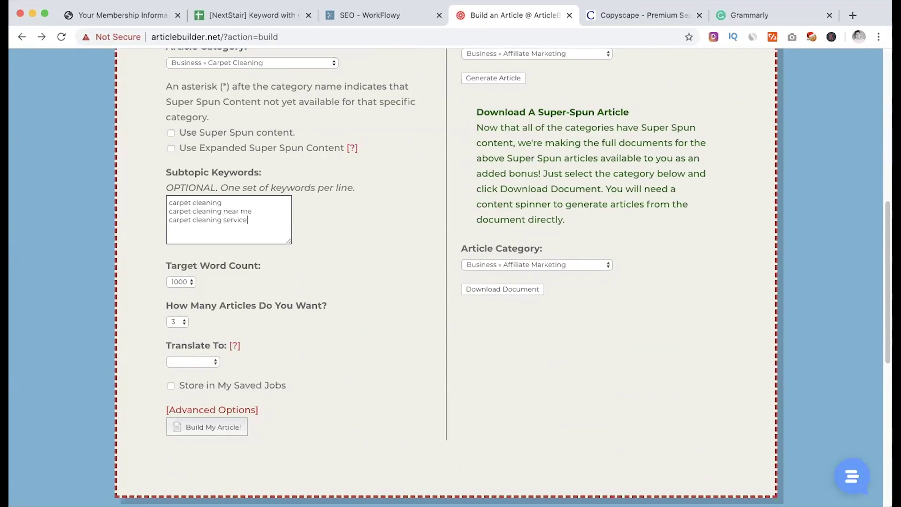
Set the target word count to 500 and the number of articles to 3, leaving the translation language blank
left_click(180, 283)
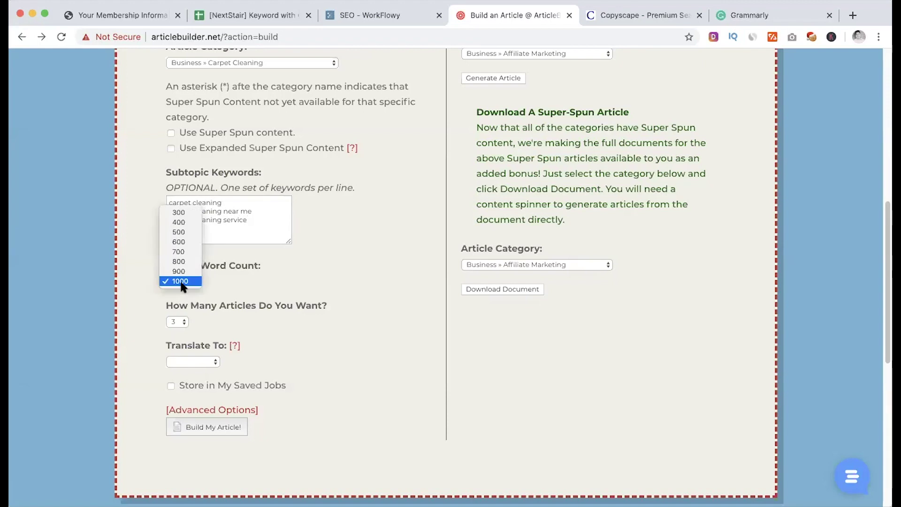
left_click(183, 233)
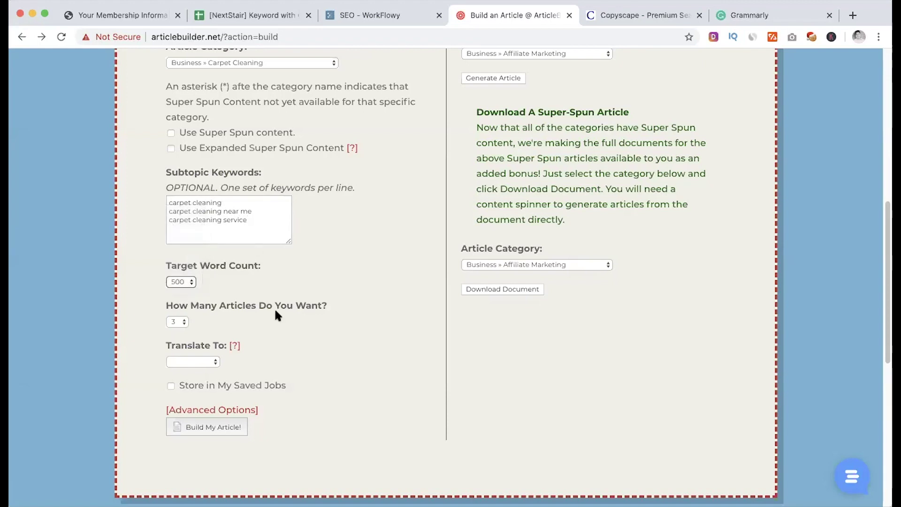
left_click(180, 322)
left_click(182, 321)
left_click(194, 360)
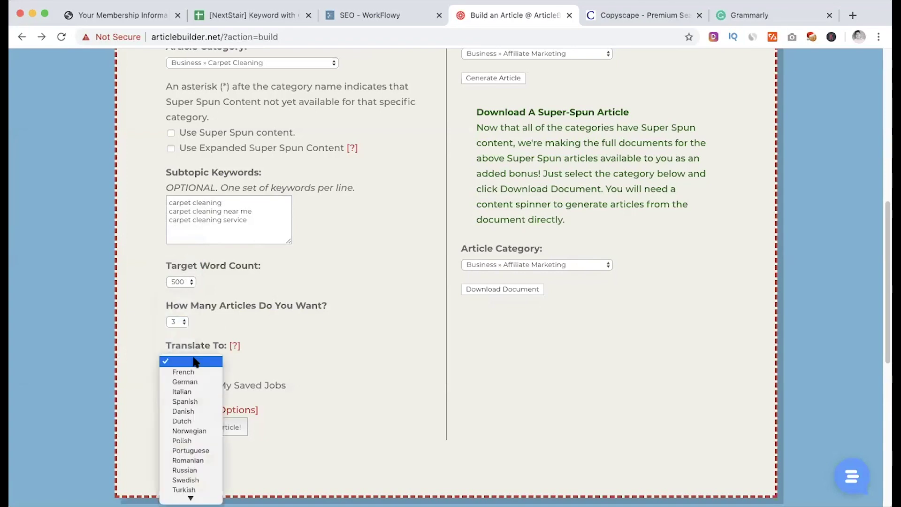
left_click(272, 336)
Show the advanced options for the article build and review the LSI, Copyscape encoding and spinning settings
scroll(271, 336, "down", 3)
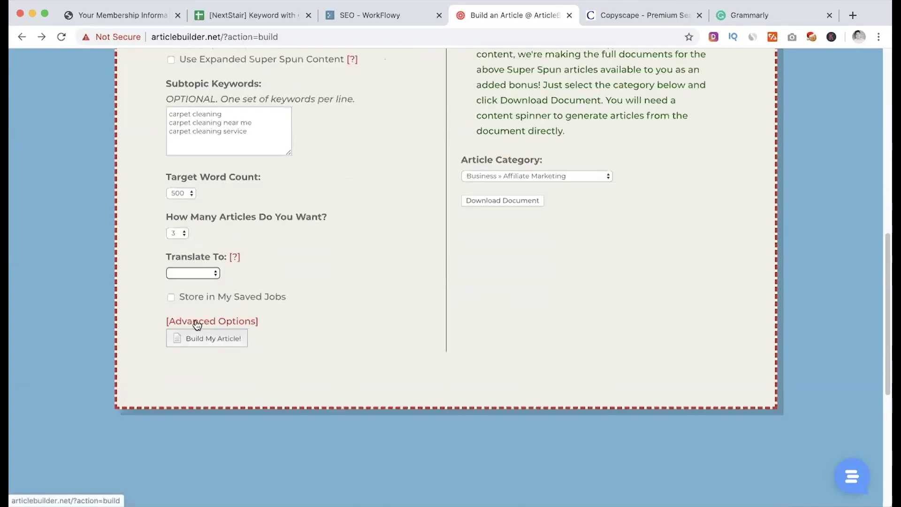
left_click(180, 322)
scroll(282, 350, "down", 1)
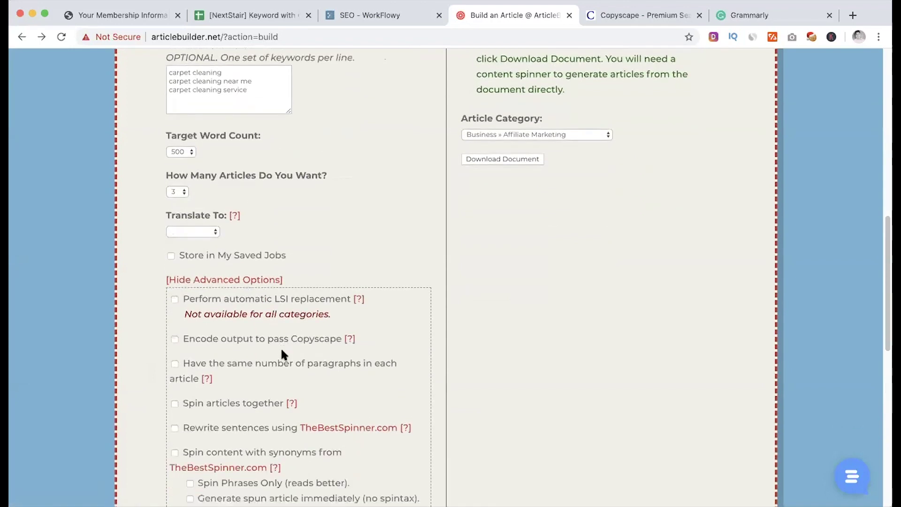
scroll(281, 347, "down", 1)
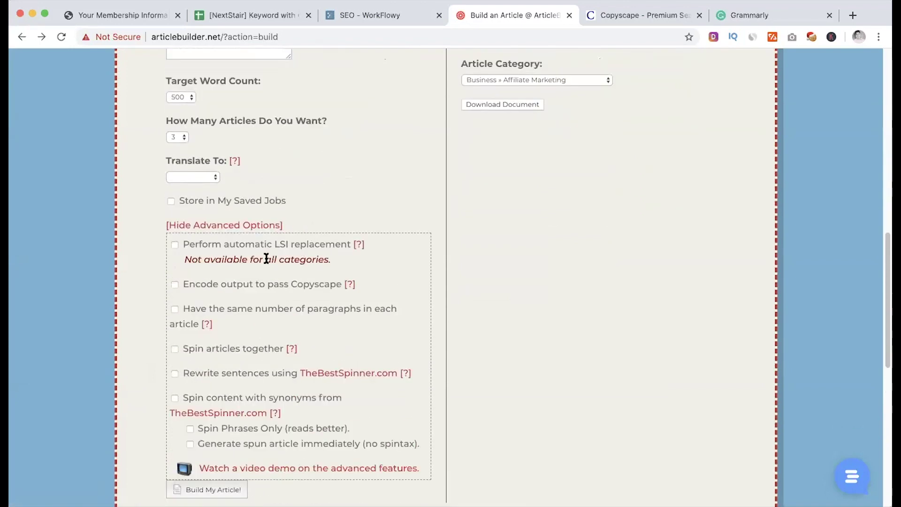
left_click(175, 349)
scroll(297, 340, "down", 2)
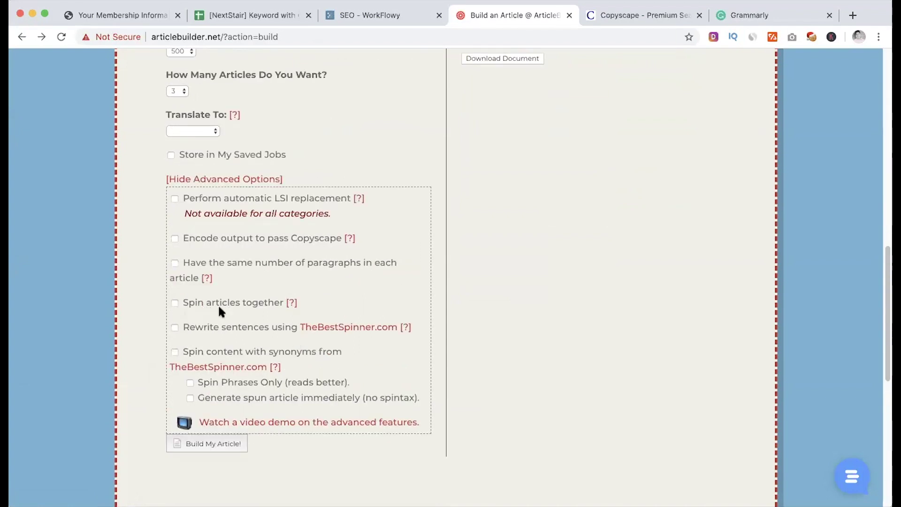
Set the number of articles to 2 and select all the subtopic keyword text
scroll(319, 267, "up", 6)
left_click(183, 241)
left_click(175, 228)
left_click(176, 239)
left_click(174, 239)
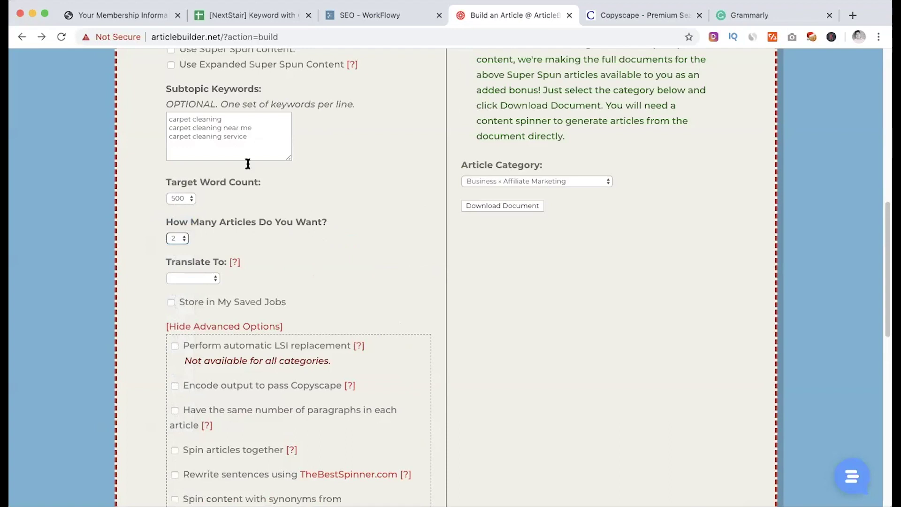
triple_click(262, 146)
key("super+a")
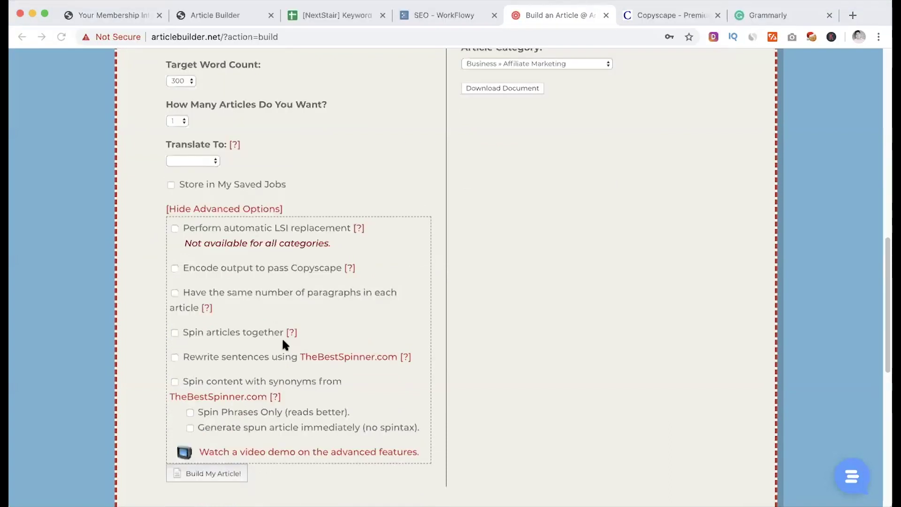
Set the number of articles to 2 and the target word count to 500, and build the articles
scroll(222, 439, "down", 1)
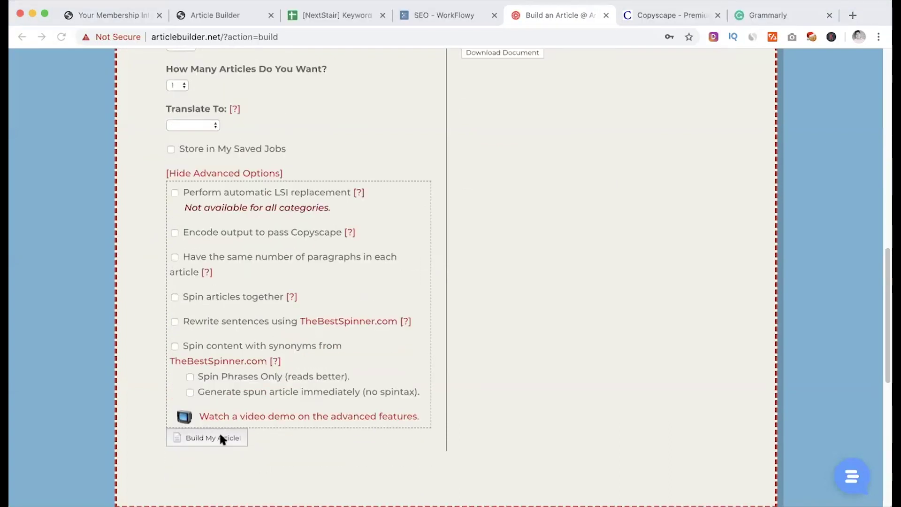
left_click(171, 85)
left_click(175, 95)
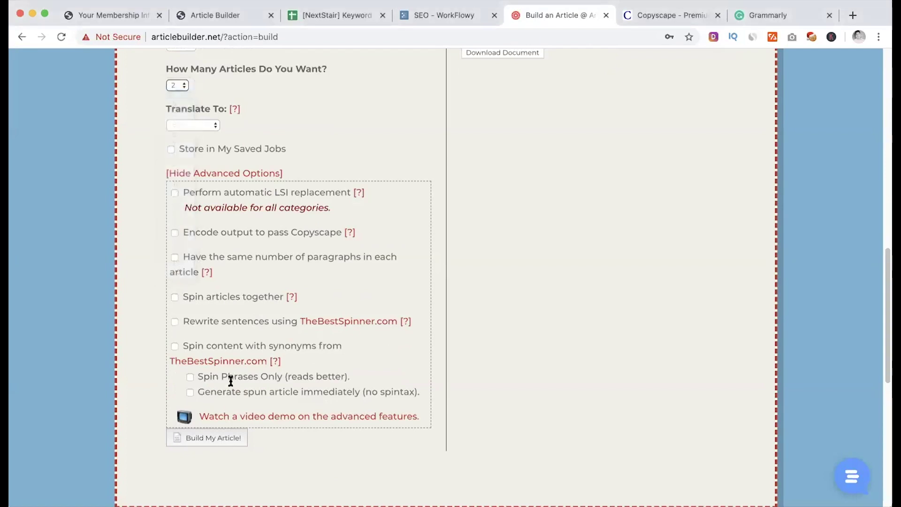
scroll(178, 53, "up", 1)
left_click(178, 54)
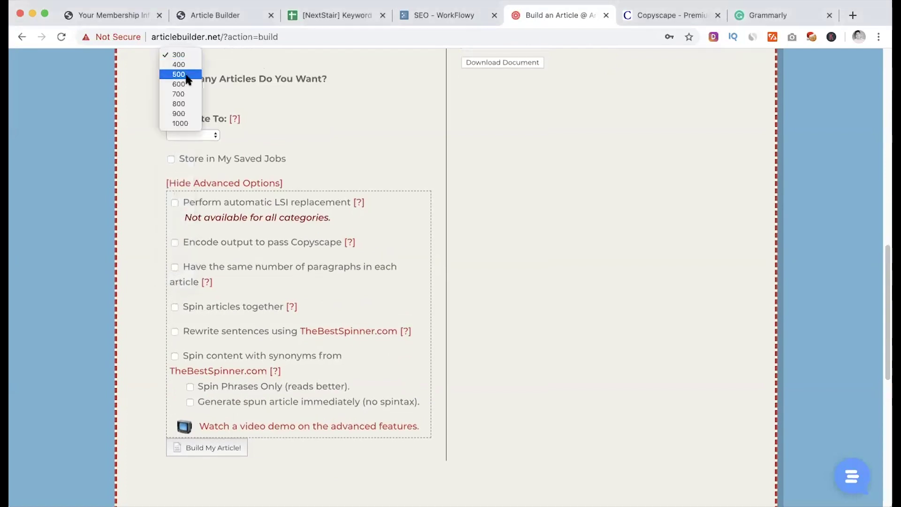
left_click(178, 74)
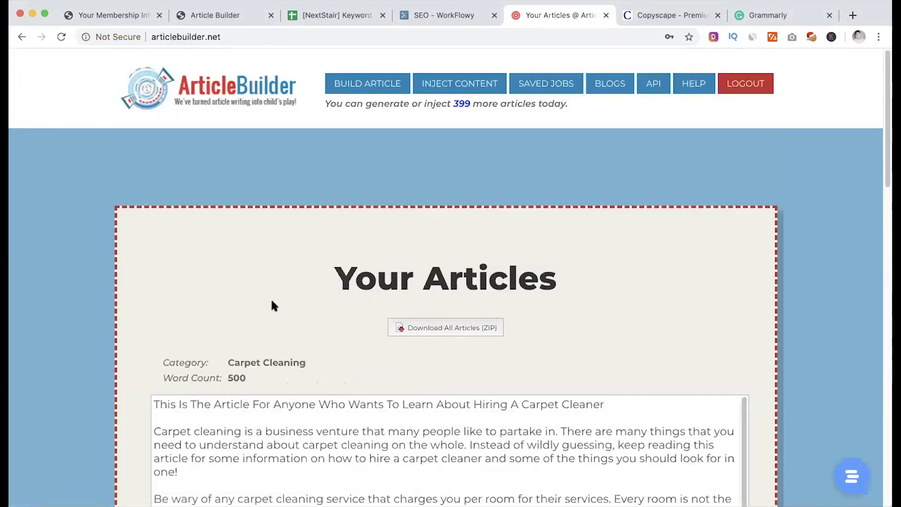
Read through both generated carpet cleaning articles, checking their headings and paragraphs
scroll(272, 299, "down", 2)
scroll(271, 305, "down", 2)
scroll(296, 328, "down", 4)
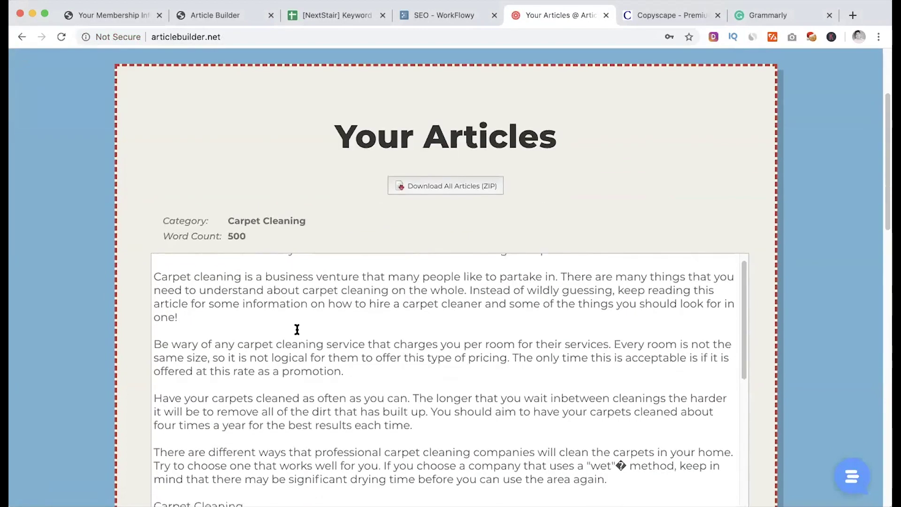
scroll(291, 328, "down", 5)
scroll(254, 376, "down", 2)
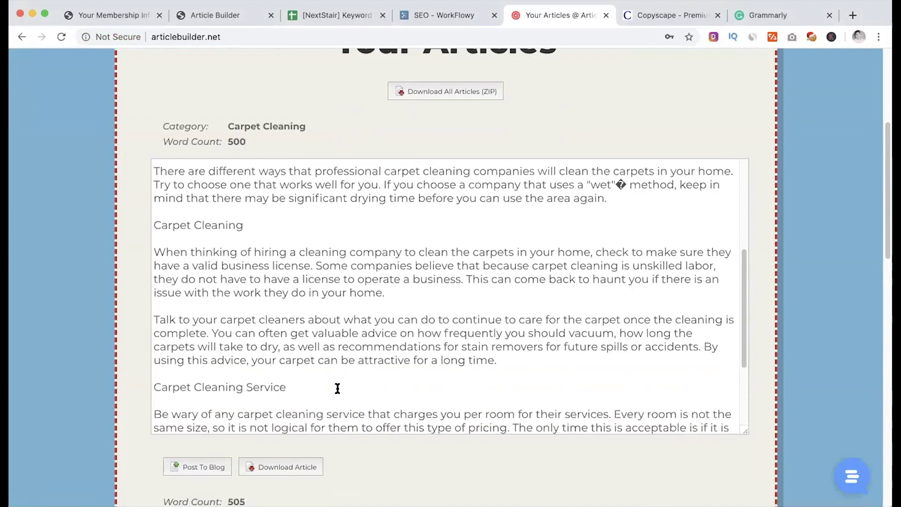
scroll(347, 395, "down", 3)
scroll(369, 445, "down", 5)
scroll(364, 416, "down", 5)
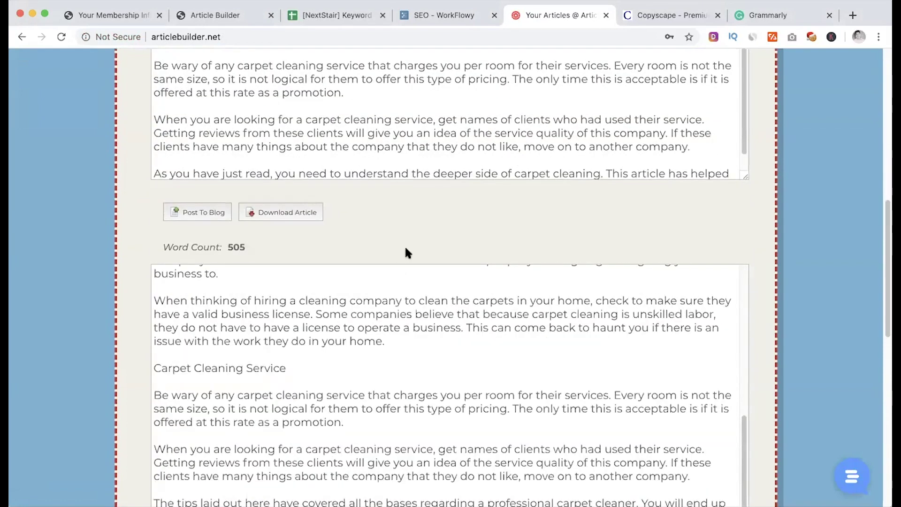
scroll(406, 248, "down", 4)
Copy the full text of the first generated article and run a Copyscape Premium Search on it
scroll(99, 354, "up", 10)
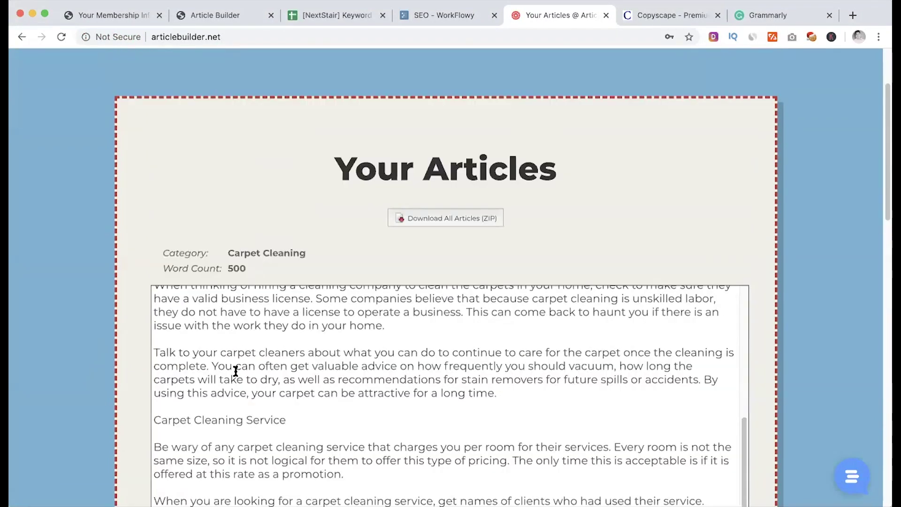
key("super+a")
left_click(663, 15)
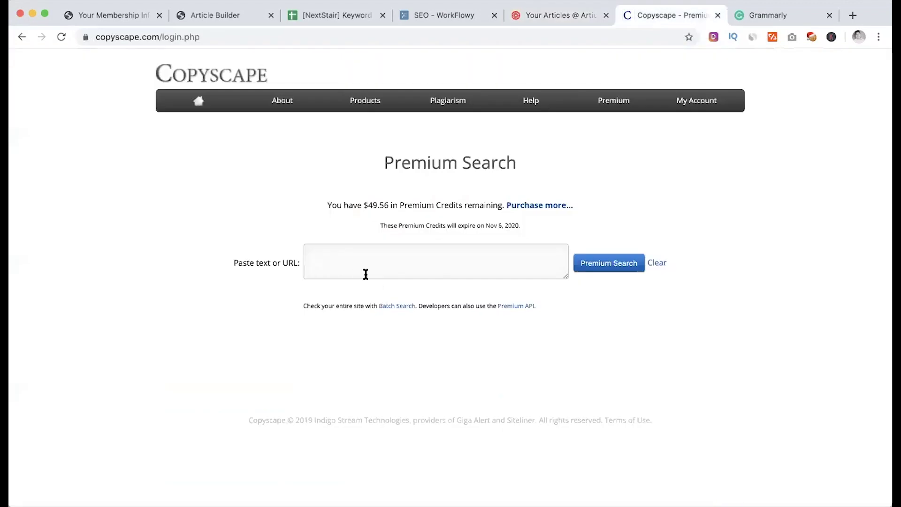
left_click(352, 262)
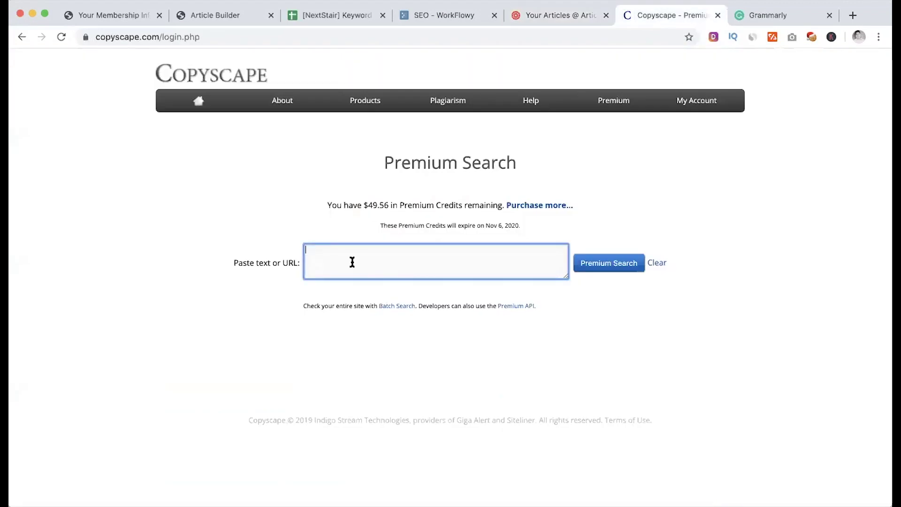
key("super+v")
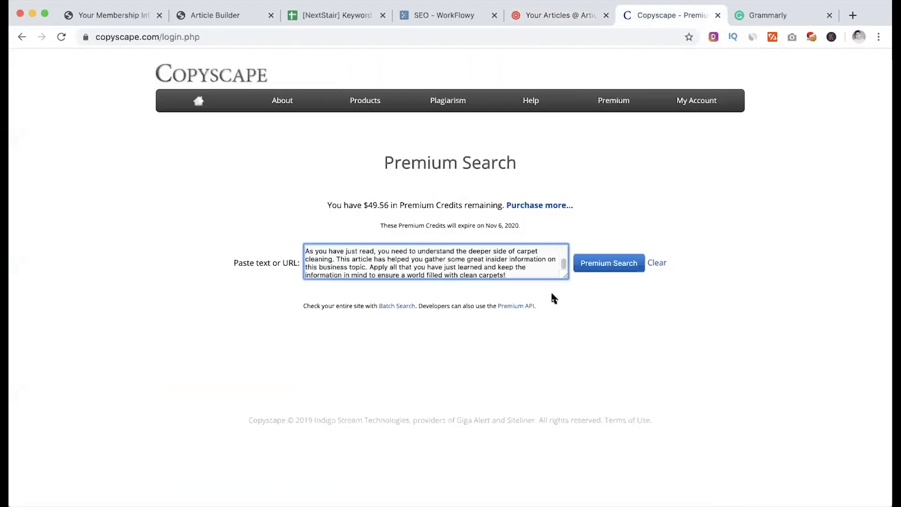
left_click(607, 266)
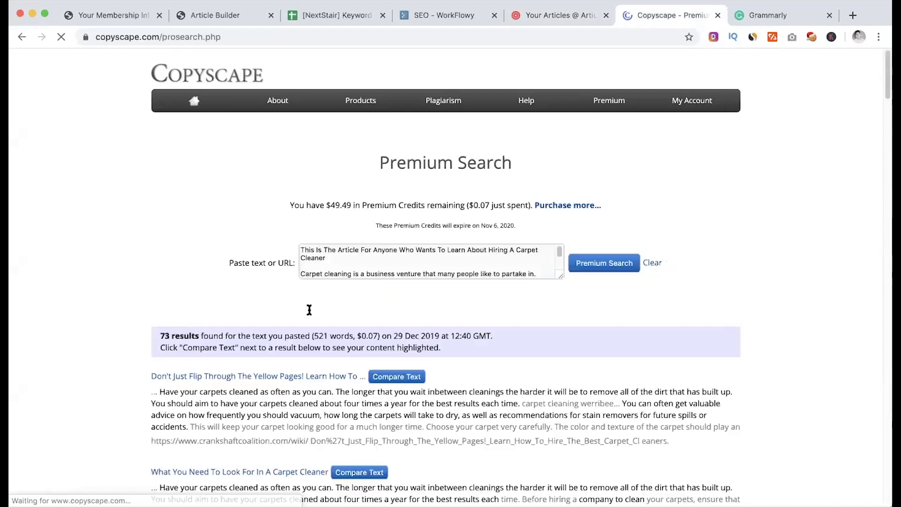
Examine the list of matching pages found for the pasted article
scroll(310, 309, "down", 2)
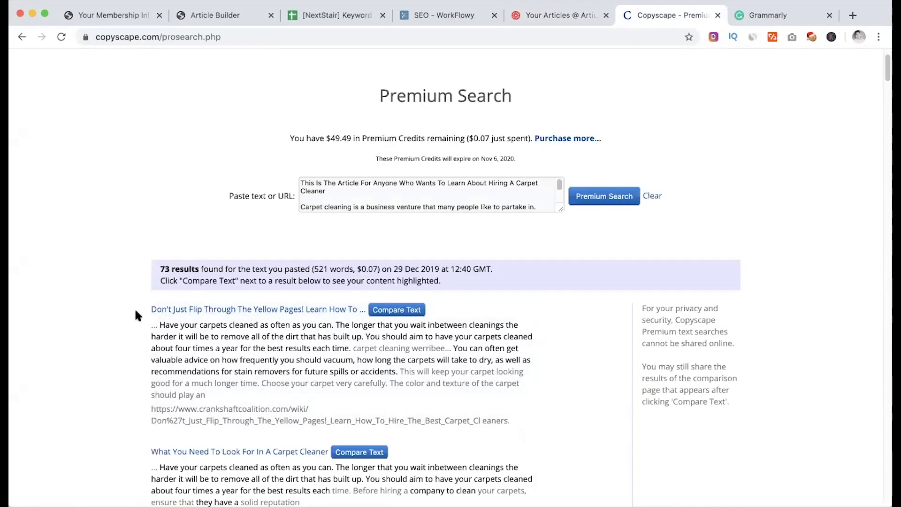
scroll(132, 350, "down", 20)
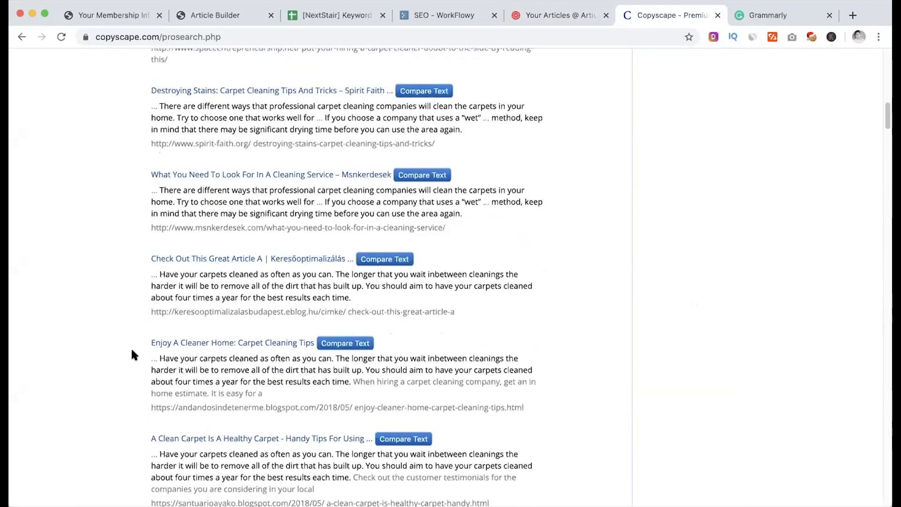
scroll(132, 350, "down", 20)
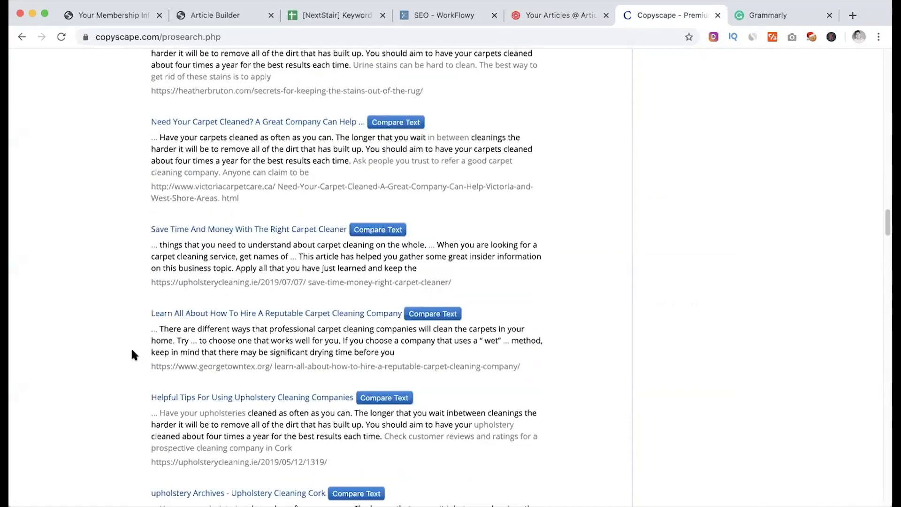
scroll(131, 348, "down", 8)
scroll(130, 347, "up", 20)
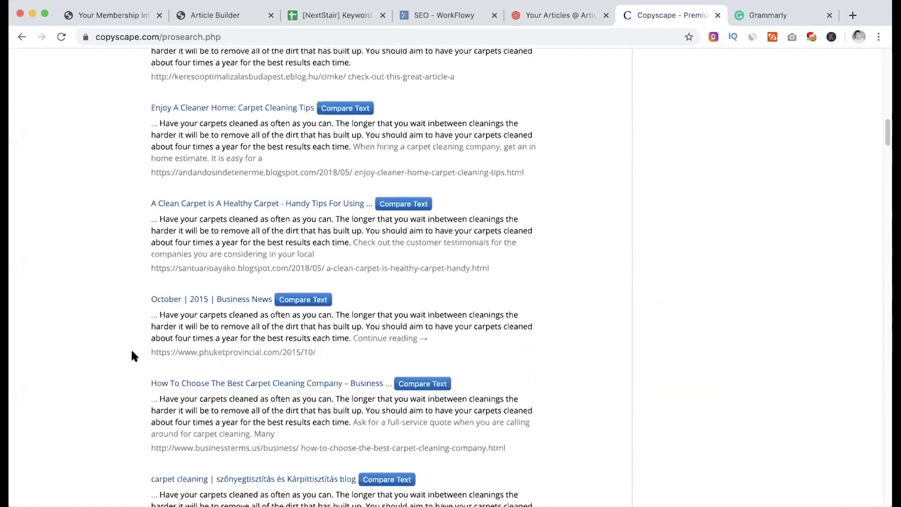
View the text comparison for the first match, "Don't Just Flip Through The Yellow Pages!", and return to the results list
scroll(131, 348, "up", 15)
scroll(376, 169, "down", 2)
left_click(397, 129)
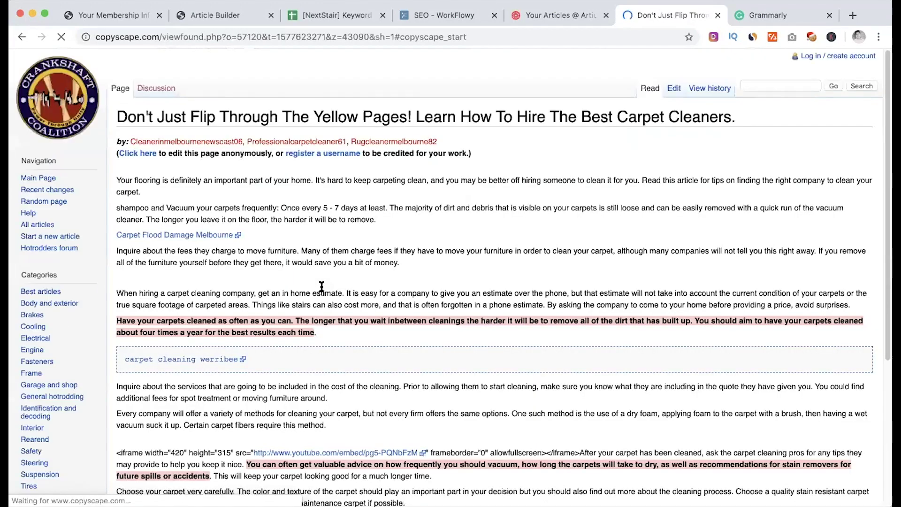
left_click(22, 37)
left_click(22, 38)
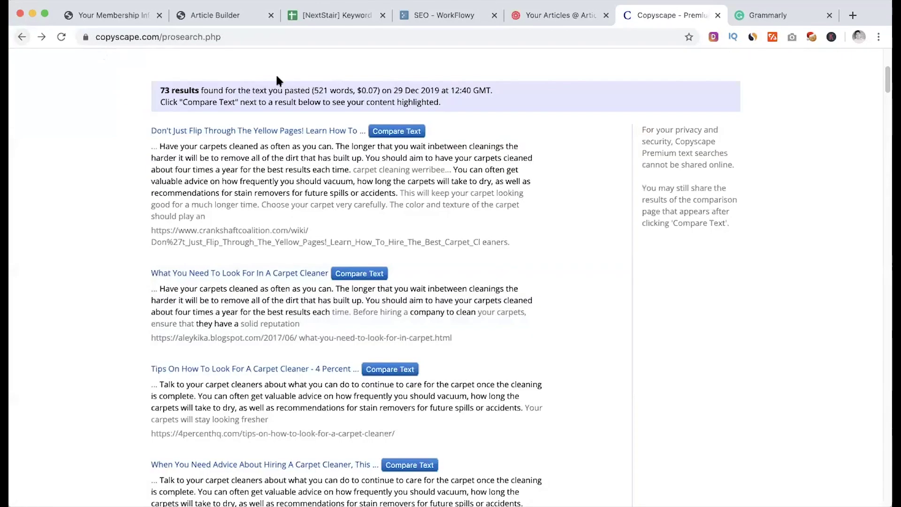
View the text comparison for the match "When You Need Advice About Hiring A Carpet Cleaner" and return to the results list
scroll(357, 313, "down", 3)
left_click(410, 304)
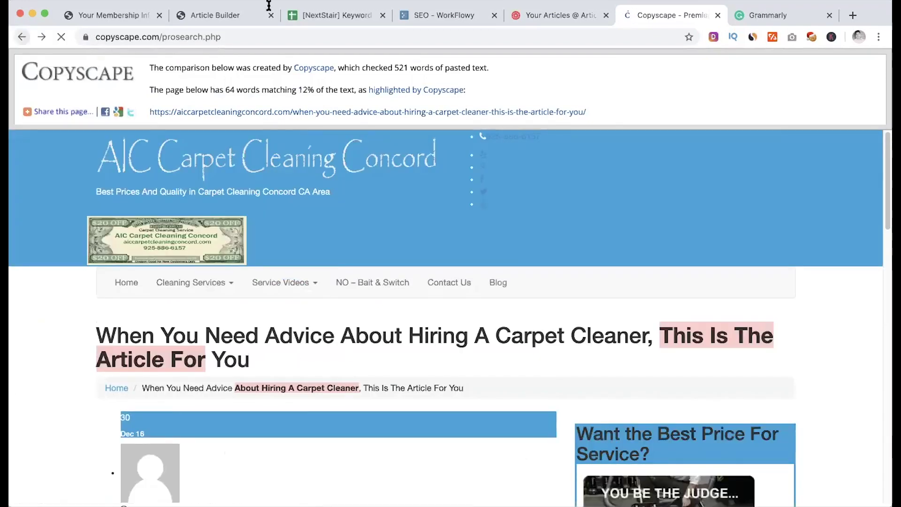
left_click(21, 36)
scroll(273, 255, "up", 8)
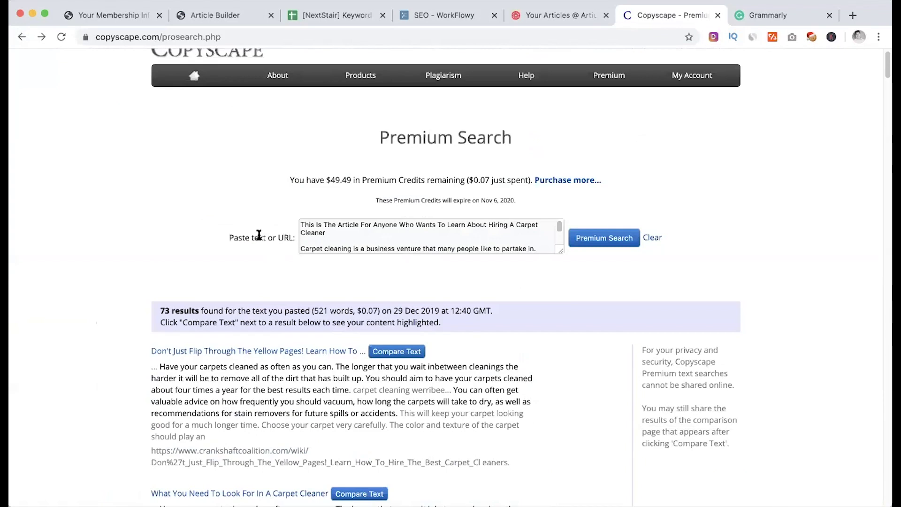
Go back to Article Builder and look over both generated carpet cleaning articles from beginning to end
left_click(552, 14)
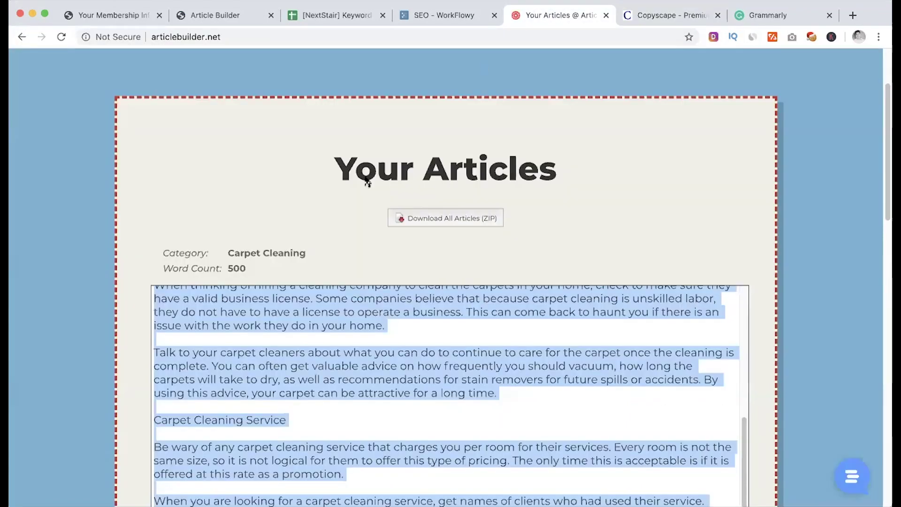
scroll(360, 229, "up", 3)
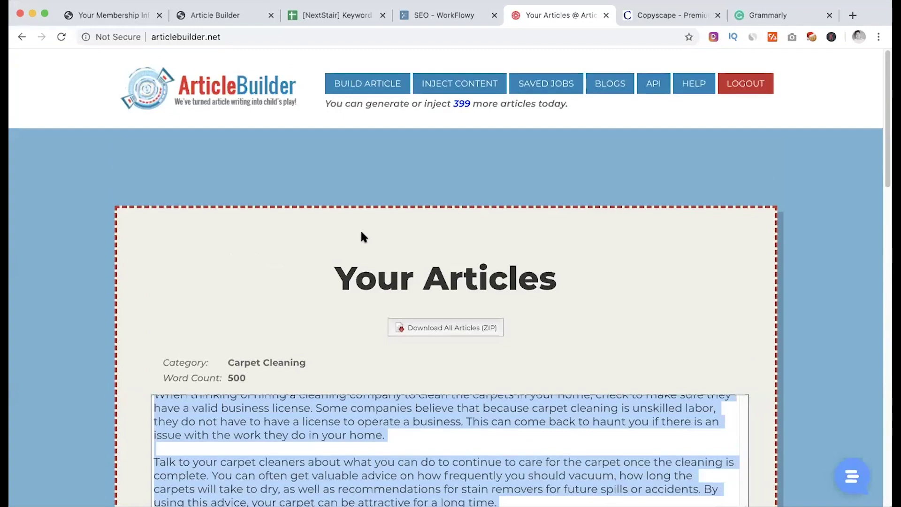
scroll(360, 229, "down", 10)
scroll(376, 302, "down", 5)
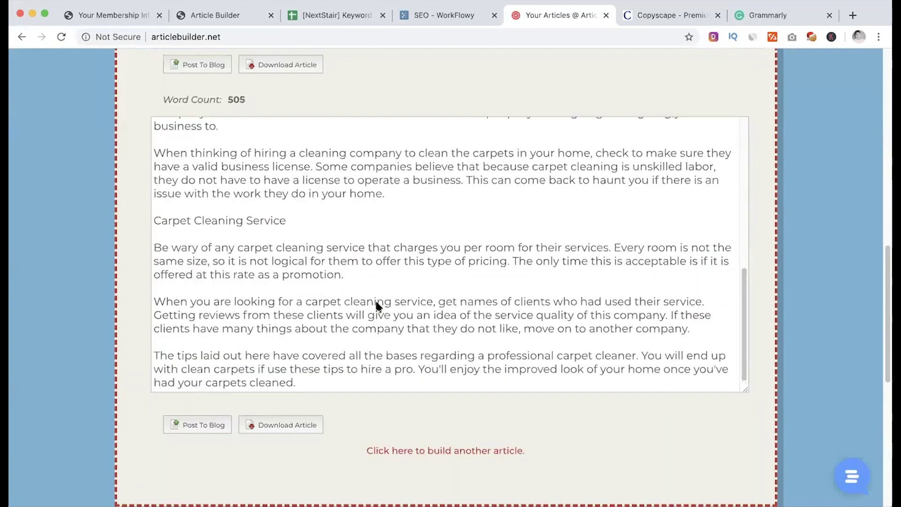
scroll(370, 286, "up", 10)
scroll(369, 283, "up", 1)
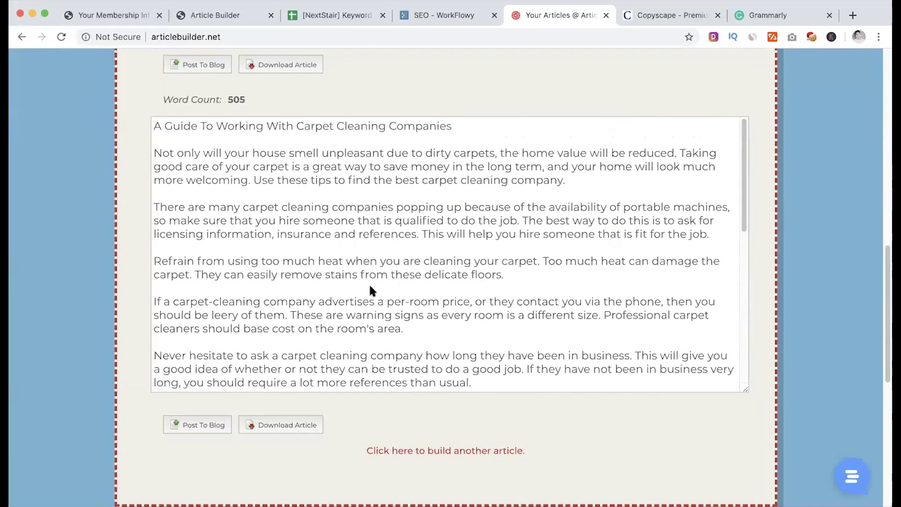
key("super+a")
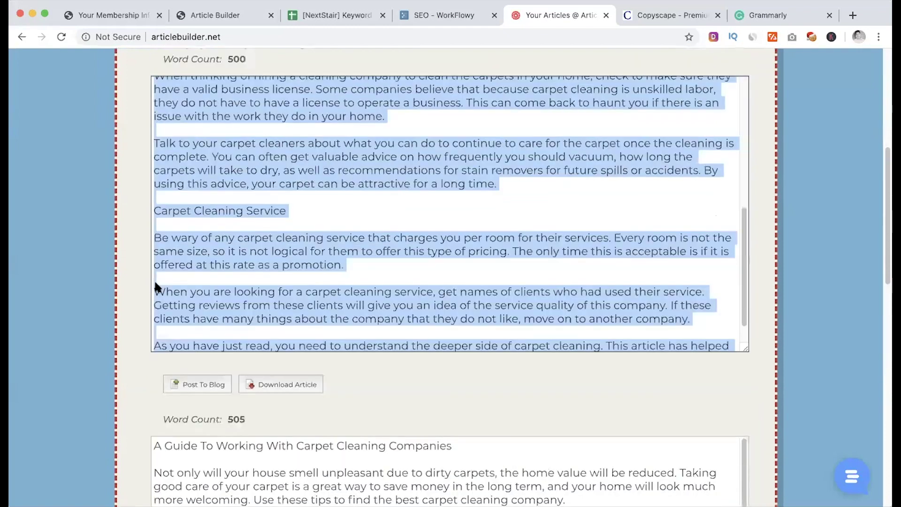
scroll(389, 179, "up", 4)
scroll(383, 181, "up", 2)
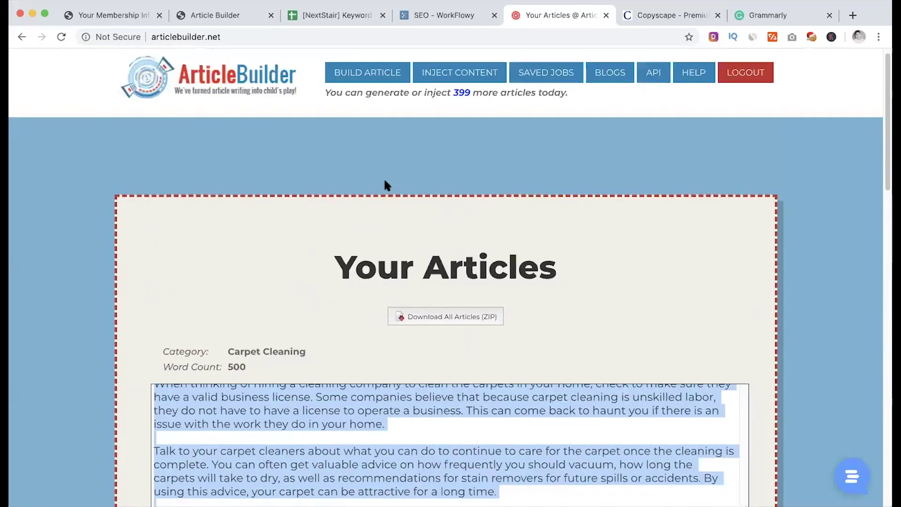
Open the link for building another article in a new browser tab and bring up that page
scroll(382, 179, "down", 15)
right_click(424, 192)
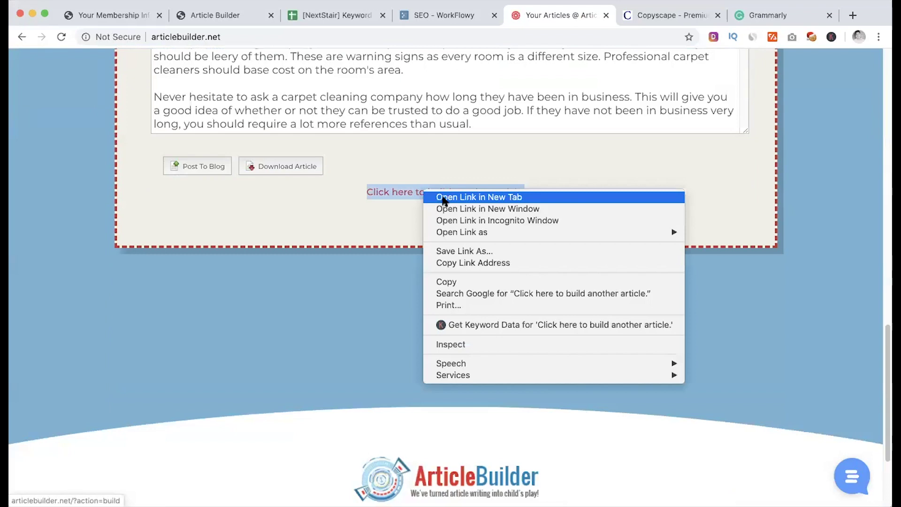
left_click(449, 197)
left_click(599, 14)
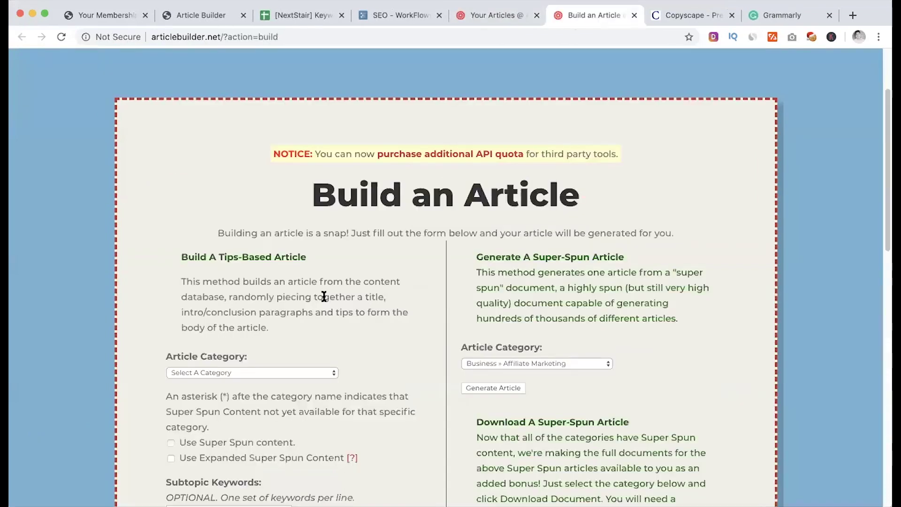
left_click(480, 15)
left_click(571, 14)
left_click(251, 235)
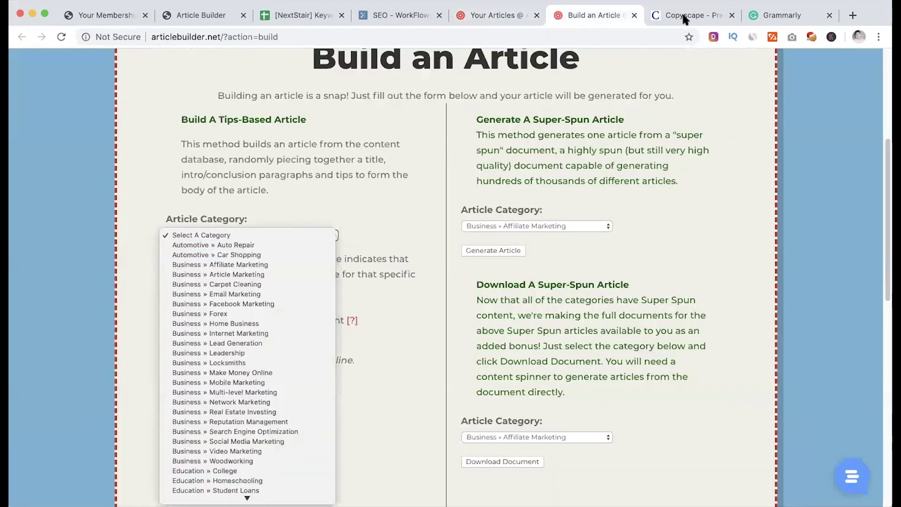
left_click(331, 199)
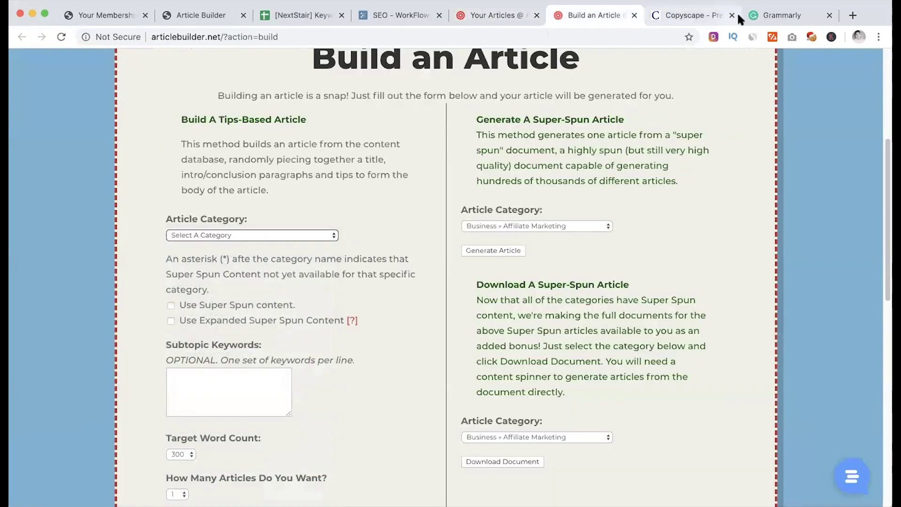
left_click(781, 14)
left_click(691, 17)
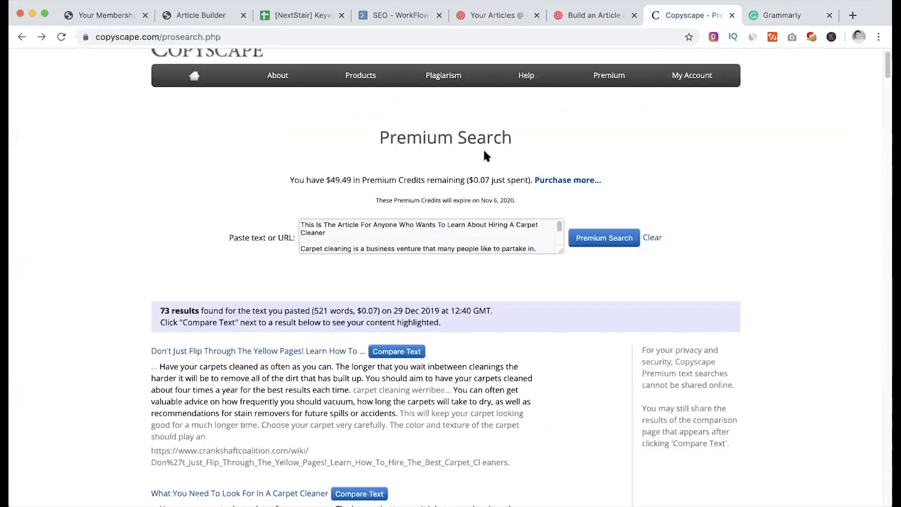
left_click_drag(160, 311, 297, 308)
left_click(297, 308)
left_click(789, 13)
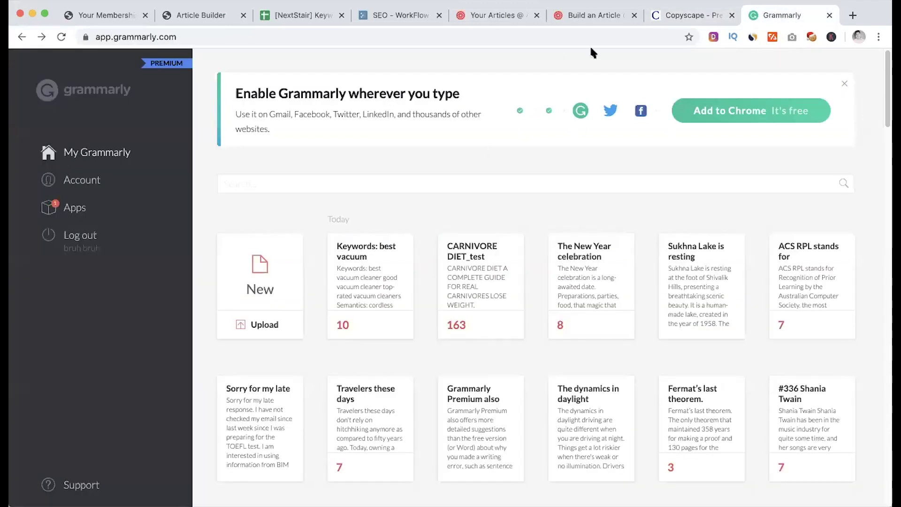
left_click(697, 13)
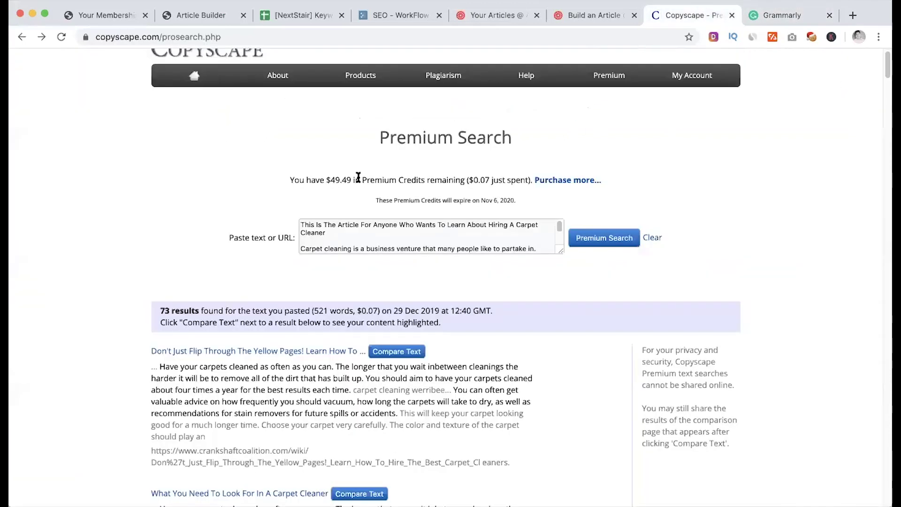
left_click(765, 11)
left_click(585, 15)
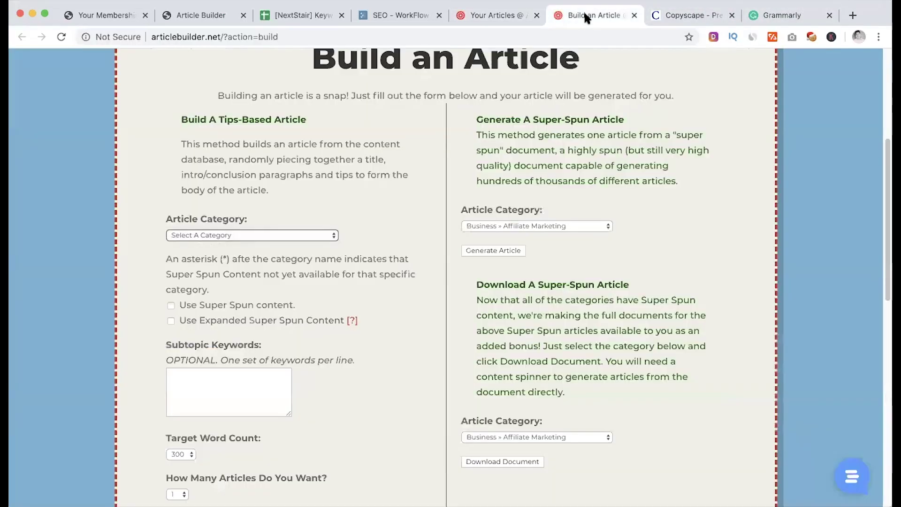
left_click(493, 15)
left_click(556, 16)
Set the tips-based article category to Business » Carpet Cleaning and fill the subtopic keywords with carpet cleaning, carpet cleaning near me and carpet cleaning service
left_click(252, 235)
left_click(227, 277)
scroll(352, 286, "down", 1)
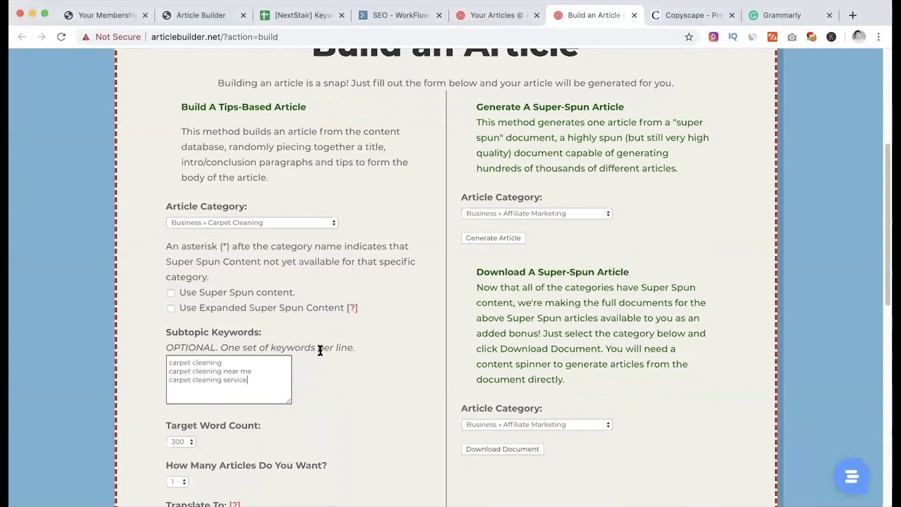
Reveal the advanced options and enable "Spin articles together" and "Perform automatic LSI replacement"
scroll(320, 350, "down", 2)
scroll(319, 347, "down", 3)
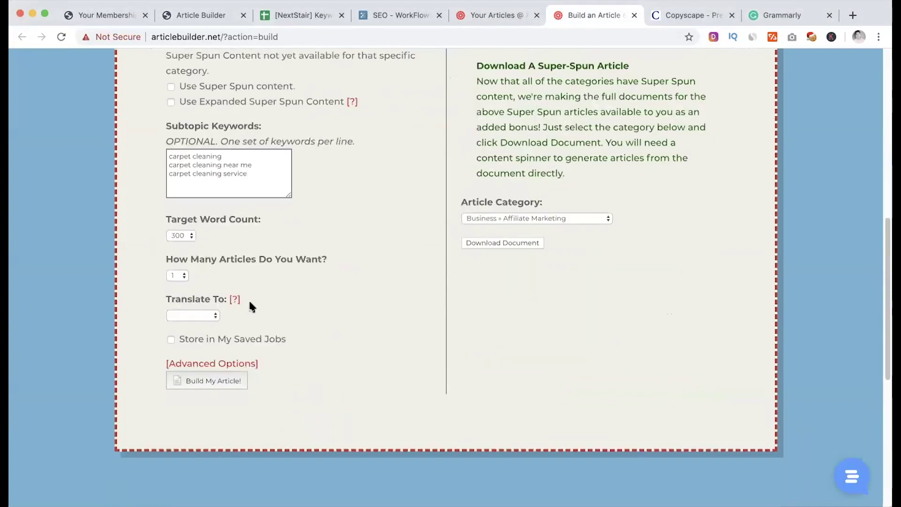
left_click(223, 362)
scroll(305, 324, "down", 3)
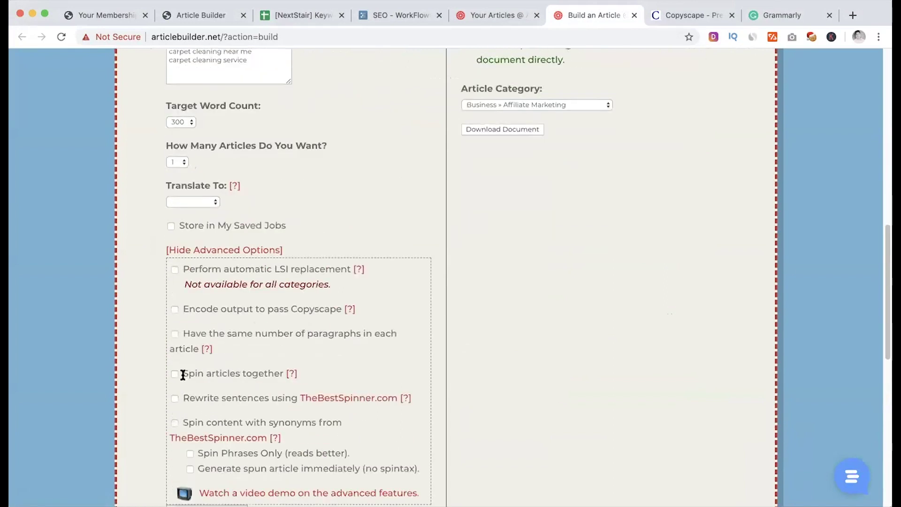
left_click(175, 374)
left_click(175, 269)
scroll(250, 320, "down", 2)
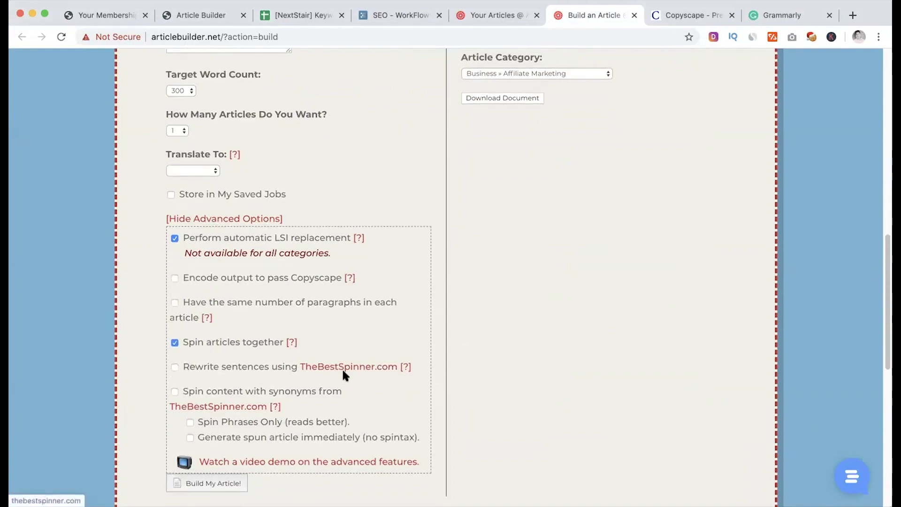
scroll(262, 371, "down", 1)
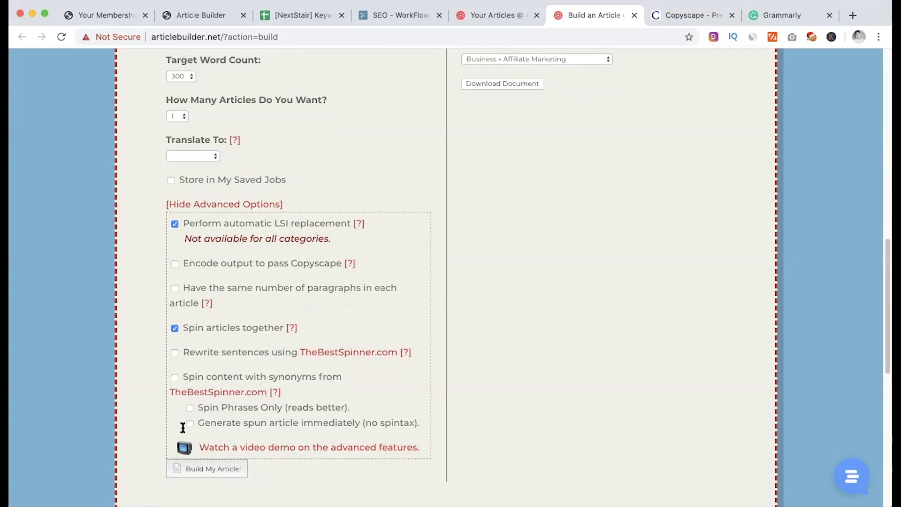
Check the filled-in form and build the carpet cleaning article from it
scroll(182, 427, "down", 3)
scroll(183, 427, "up", 15)
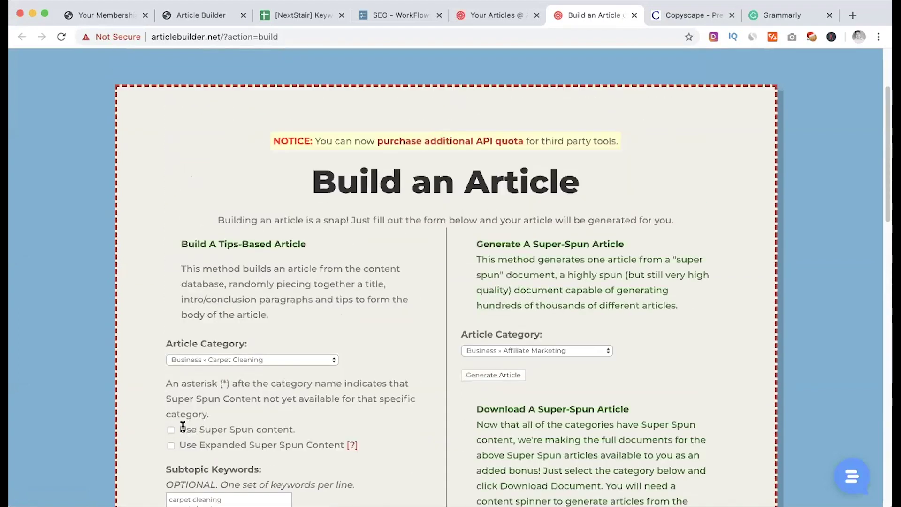
scroll(183, 426, "down", 12)
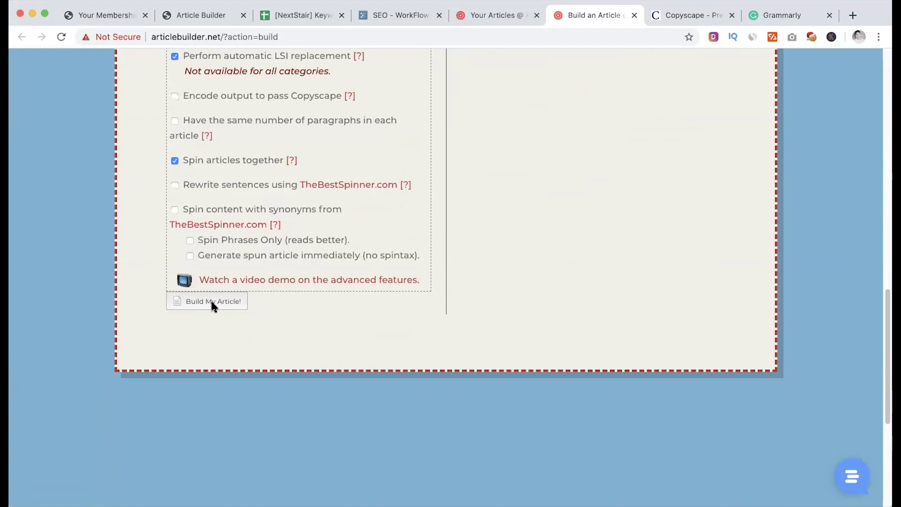
left_click(213, 302)
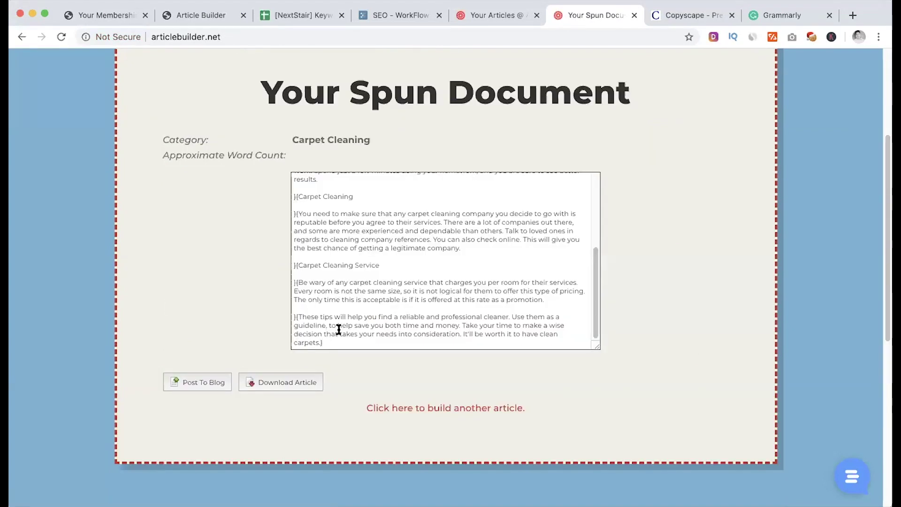
Replace the text in Copyscape's search box with the full spun document and enlarge the box to read it
key("super+a")
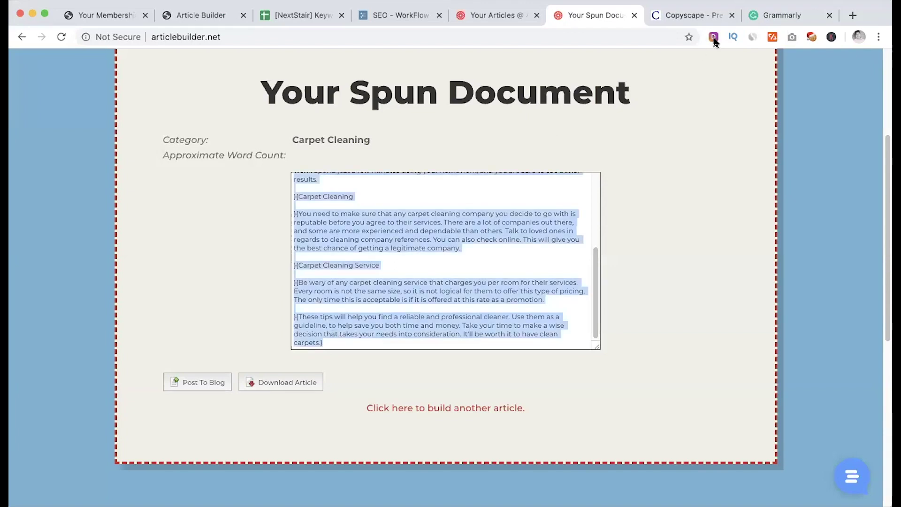
left_click(699, 20)
key("BackSpace")
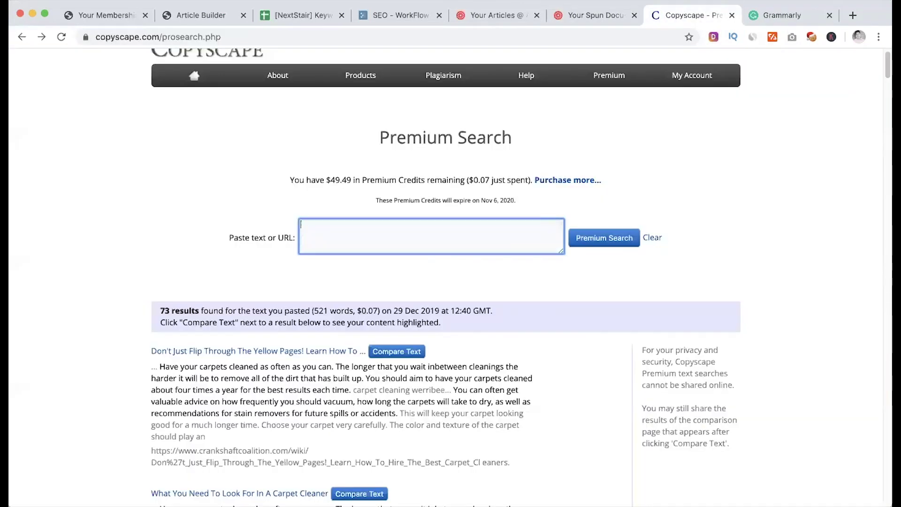
key("super+v")
left_click_drag(559, 252, 548, 506)
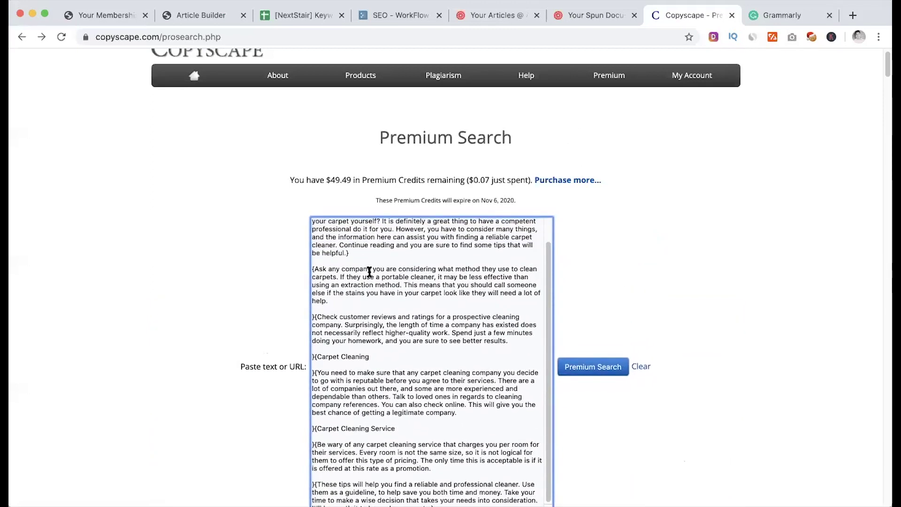
Enlarge the spun document's text box in Article Builder, copy its entire text and paste it into a Word document
left_click(493, 15)
left_click_drag(740, 228, 736, 455)
key("ctrl+Tab")
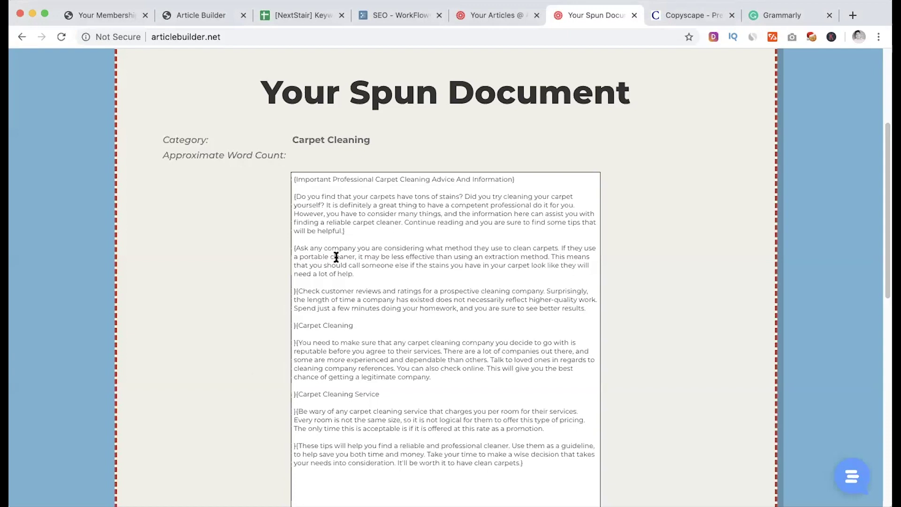
key("super+a")
key("super+c")
key("super+Tab")
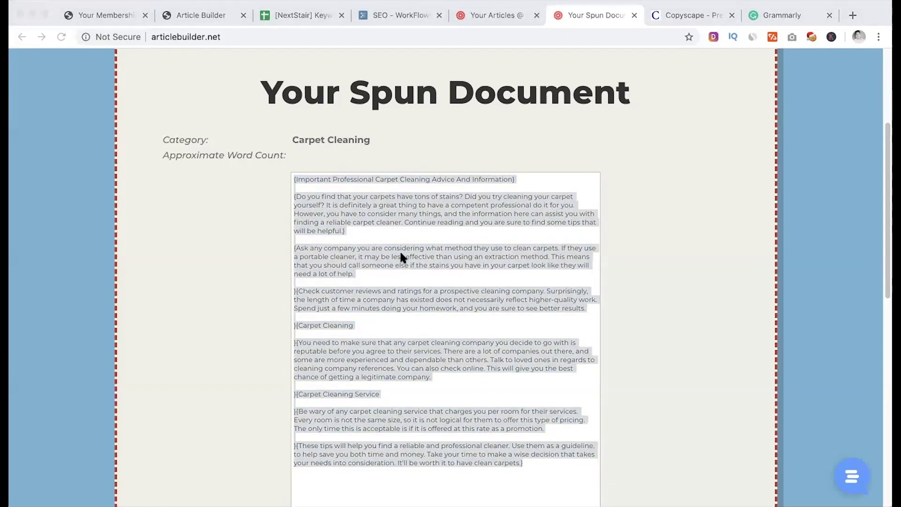
key("super+v")
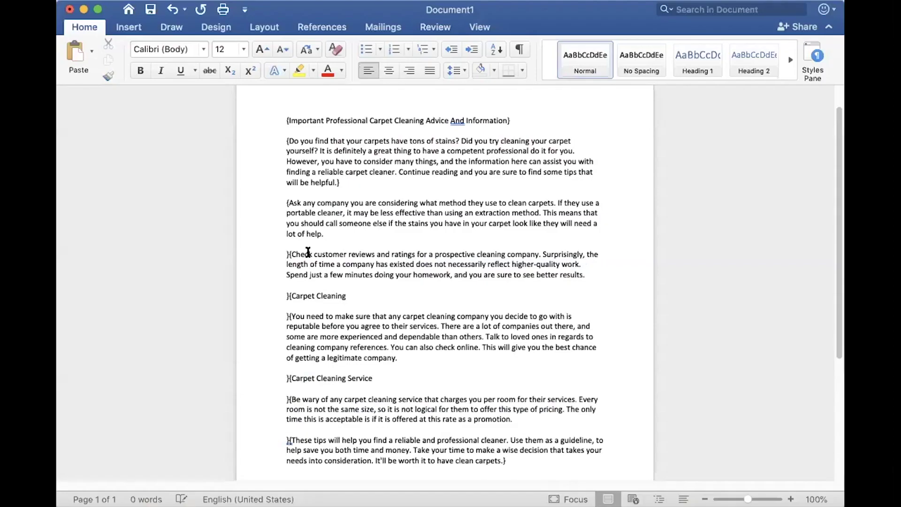
Return to Copyscape and run a Premium Search on the spun article's text with its curly braces removed
key("super+Tab")
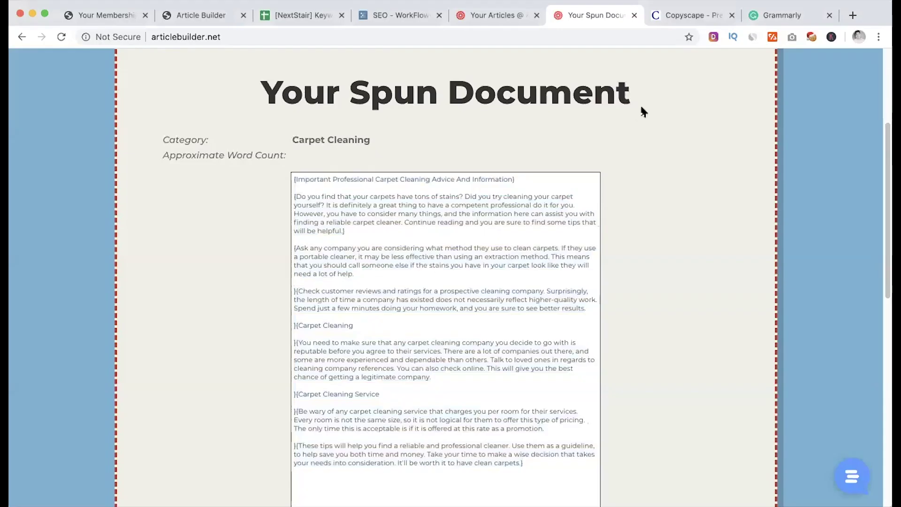
left_click(677, 19)
left_click(575, 363)
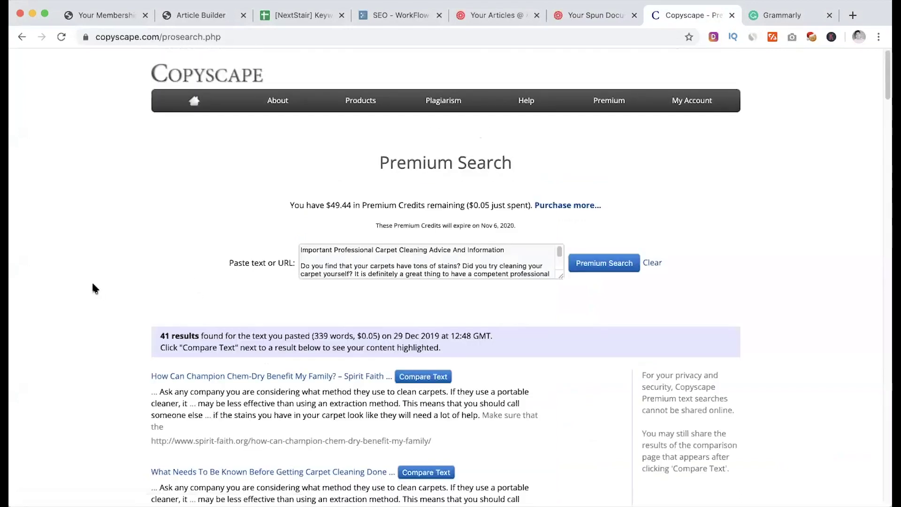
View the text comparisons for the matches "What Needs To Be Known Before Getting Carpet Cleaning Done" and "Carpet cleaning companies in Budapest Hungary"
scroll(92, 288, "down", 3)
left_click(424, 275)
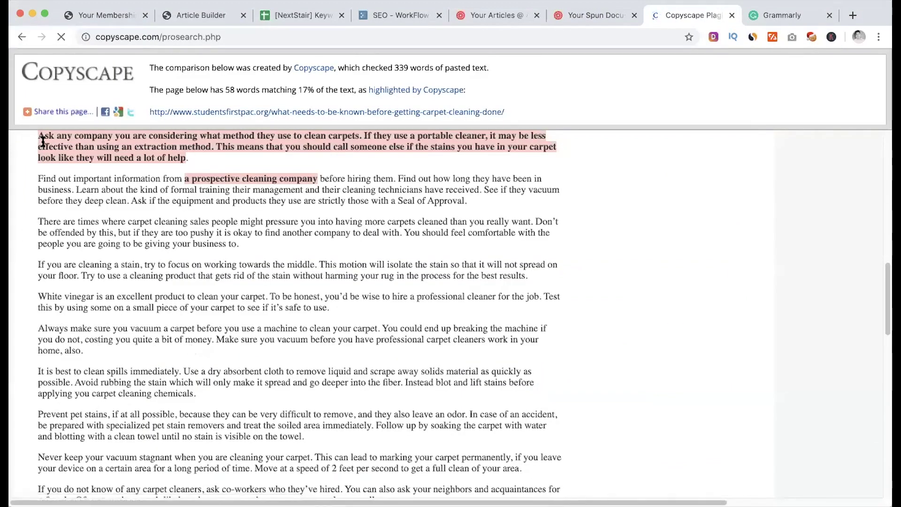
left_click(21, 37)
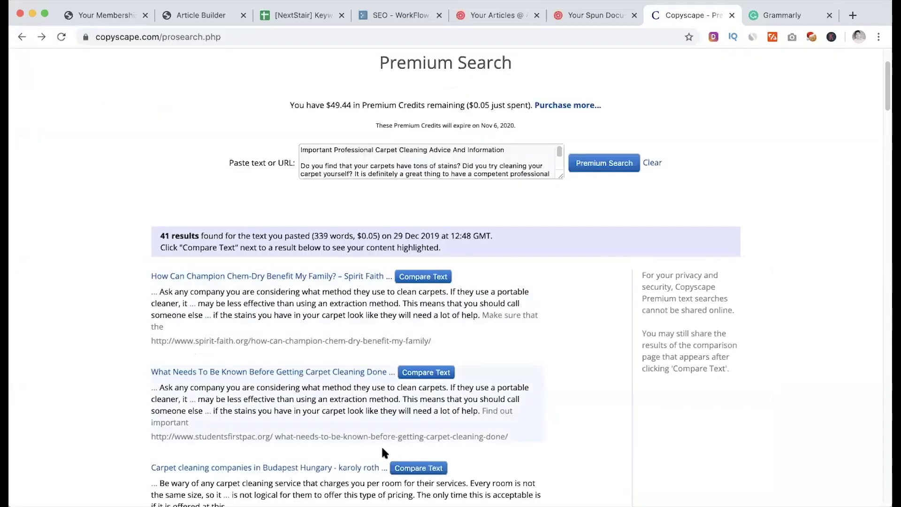
left_click(428, 469)
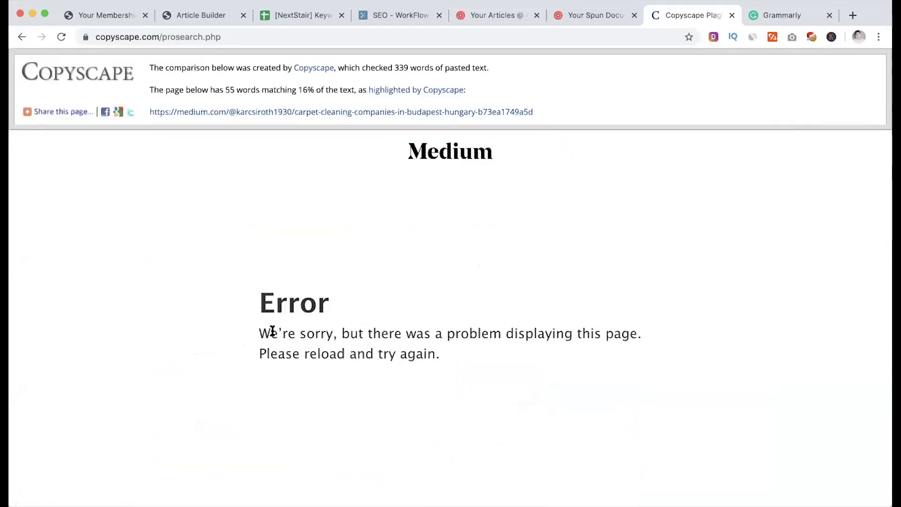
View the text comparisons for "are your carpets dirty get1851 - PDF Archive" and "Great Solutions To Help You Figure Out Carpet Cleaning", and recheck the spun document
key("super+bracketleft")
scroll(258, 295, "down", 2)
left_click(344, 396)
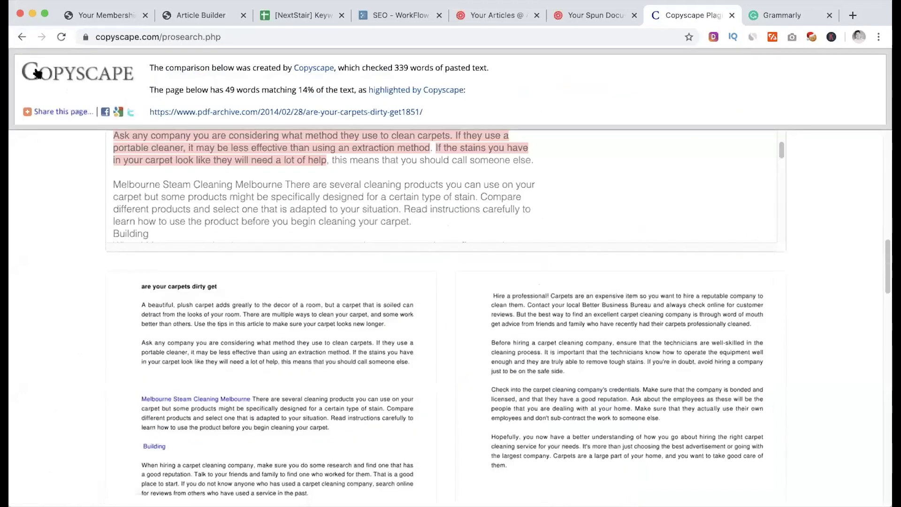
left_click(21, 36)
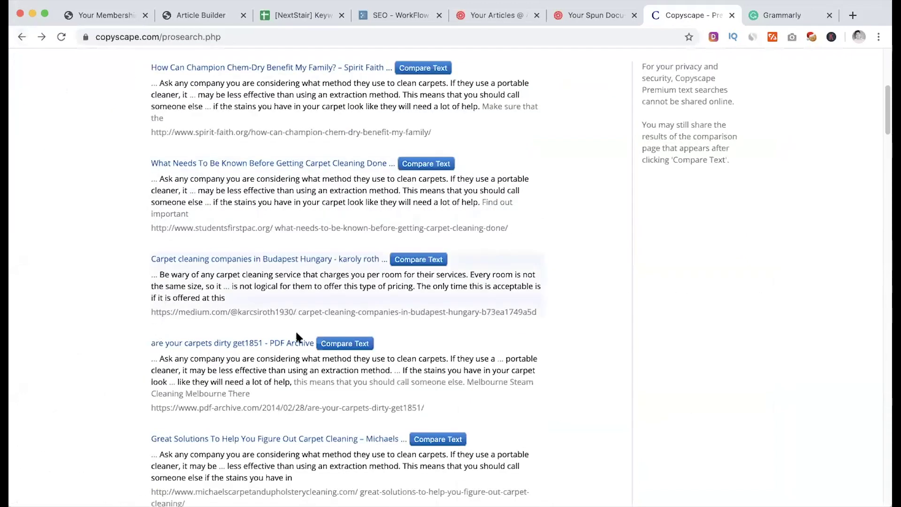
left_click(415, 440)
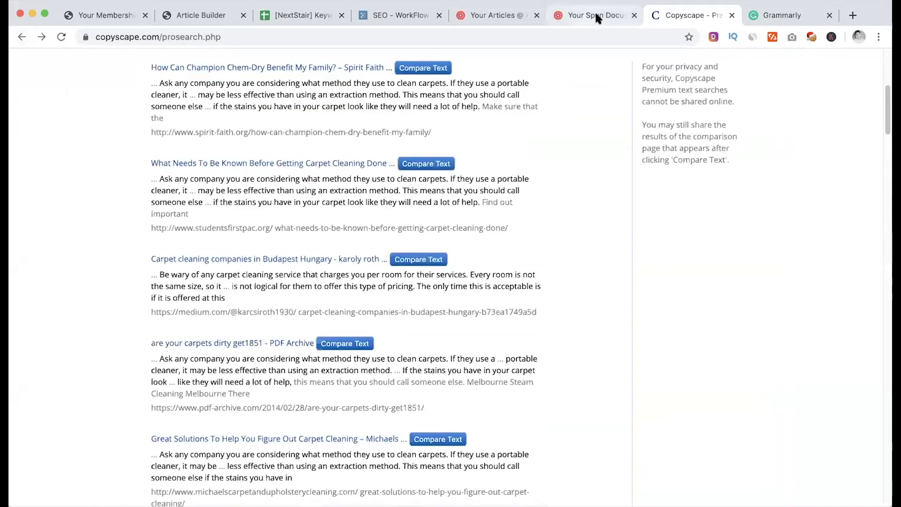
left_click(595, 14)
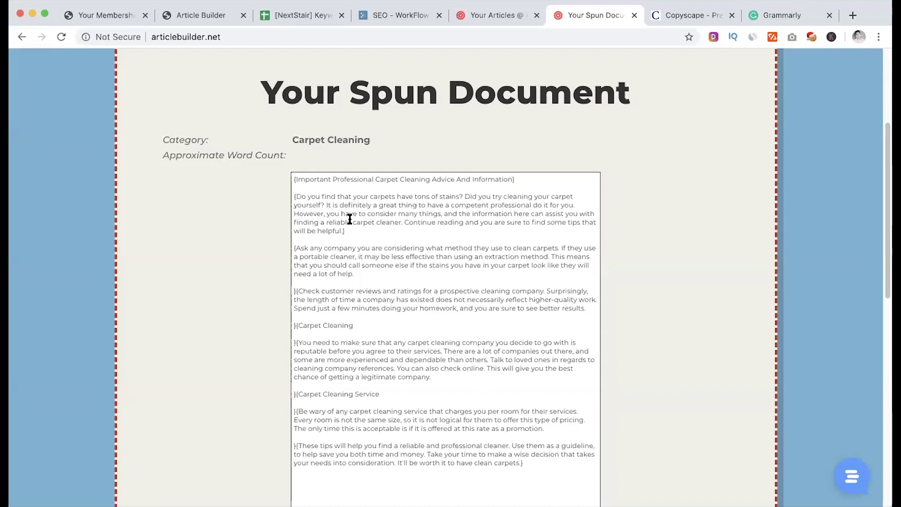
left_click(685, 15)
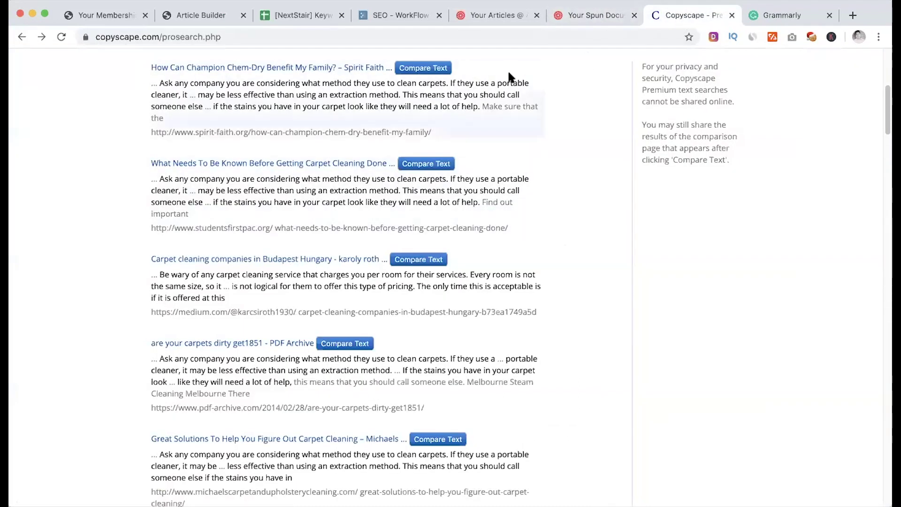
Switch to Grammarly, paste the spun article into a new document and select its paragraph starting "Ask any company you are considering"
left_click(782, 18)
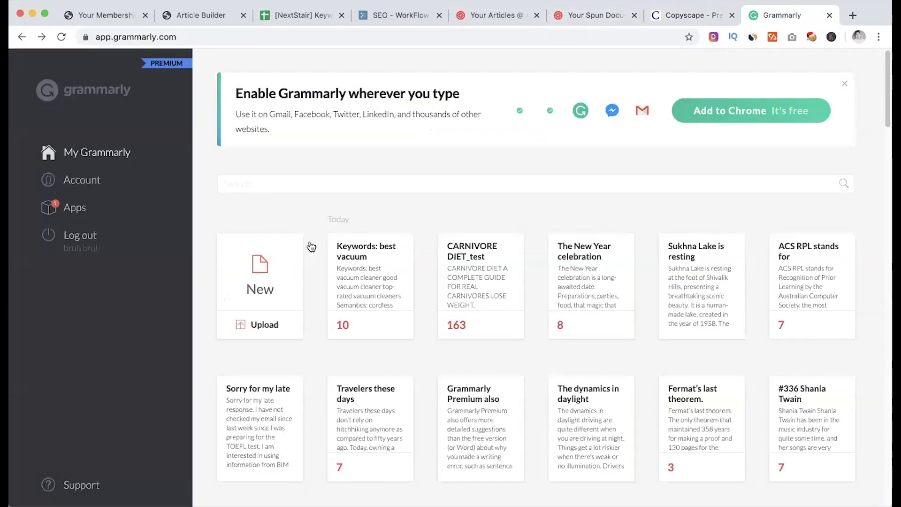
left_click(268, 290)
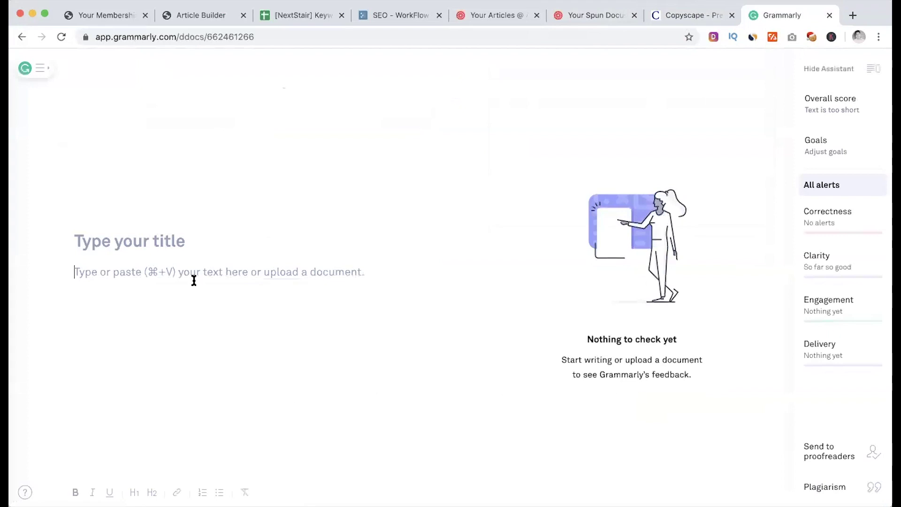
key("super+v")
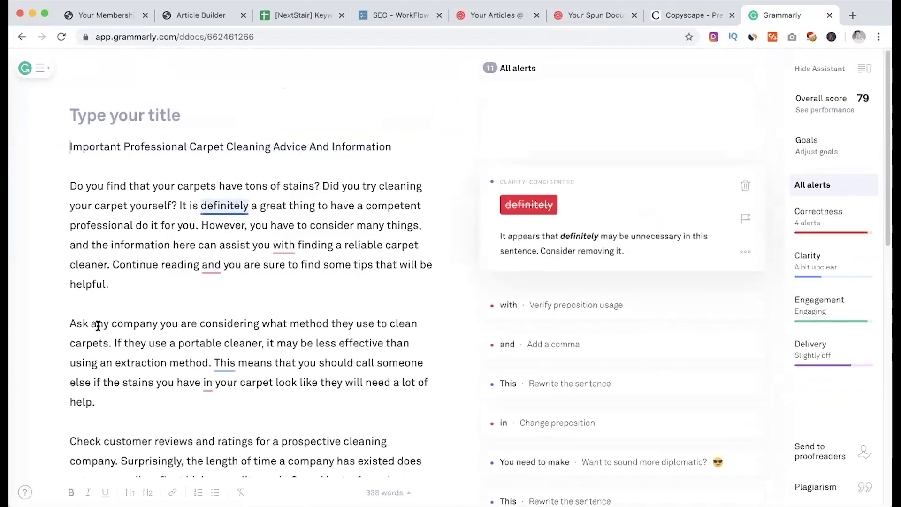
left_click_drag(70, 324, 104, 397)
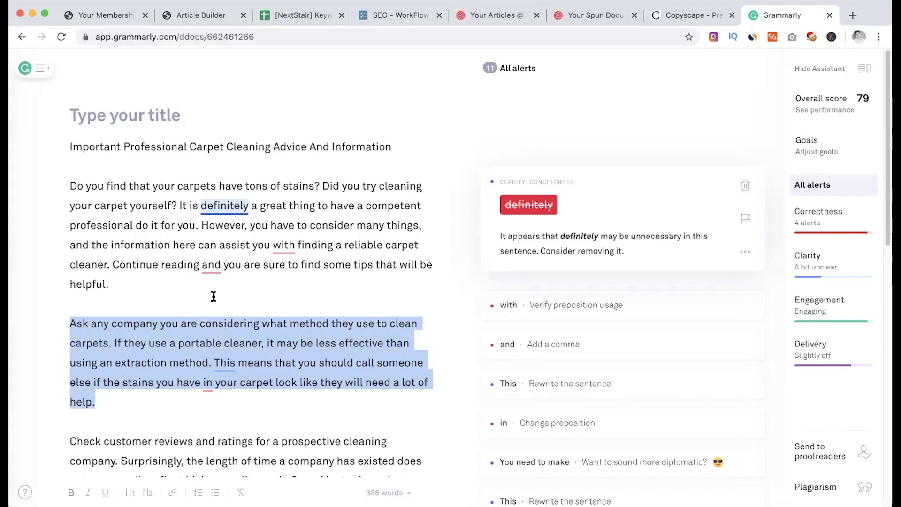
Delete the paragraph starting "Ask any company you are considering" from the Copyscape text and rerun the Premium Search
left_click(673, 15)
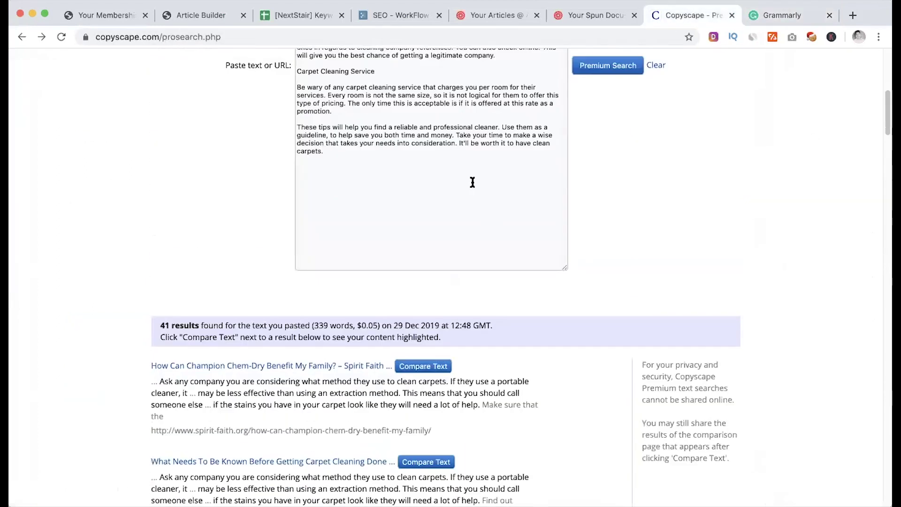
scroll(472, 182, "up", 5)
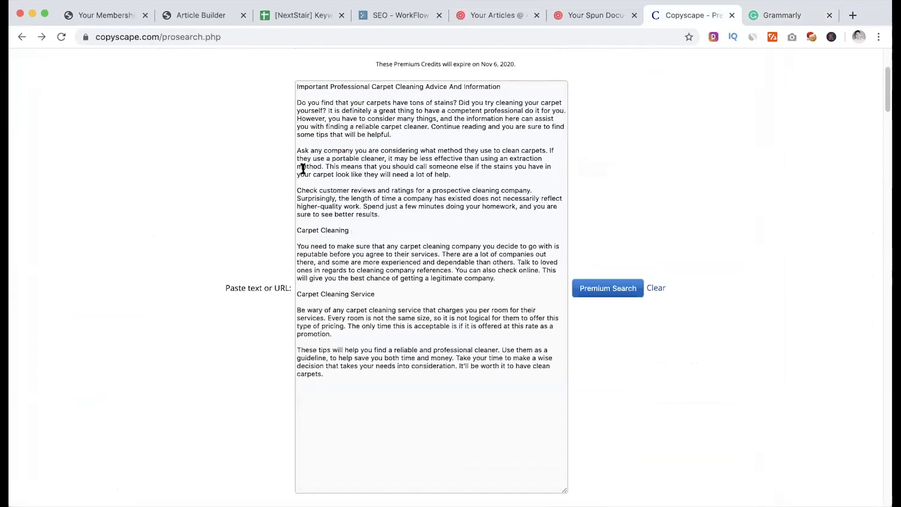
triple_click(328, 158)
key("BackSpace")
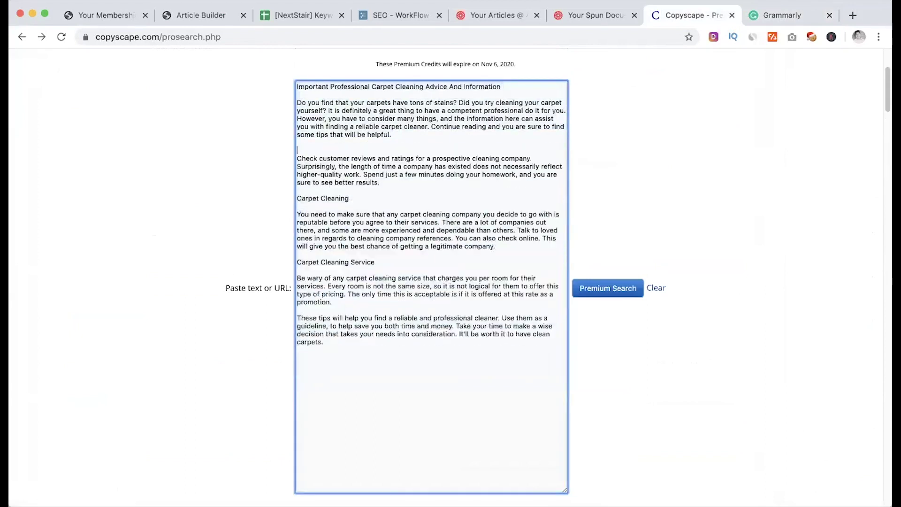
left_click(594, 292)
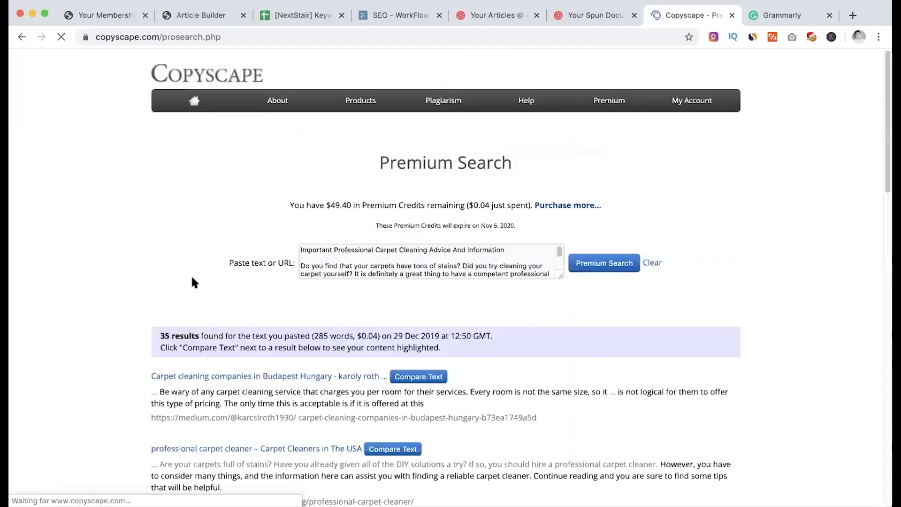
View the text comparison for the match "professional carpet cleaner – Carpet Cleaners in The USA" and return to the results
scroll(415, 260, "down", 3)
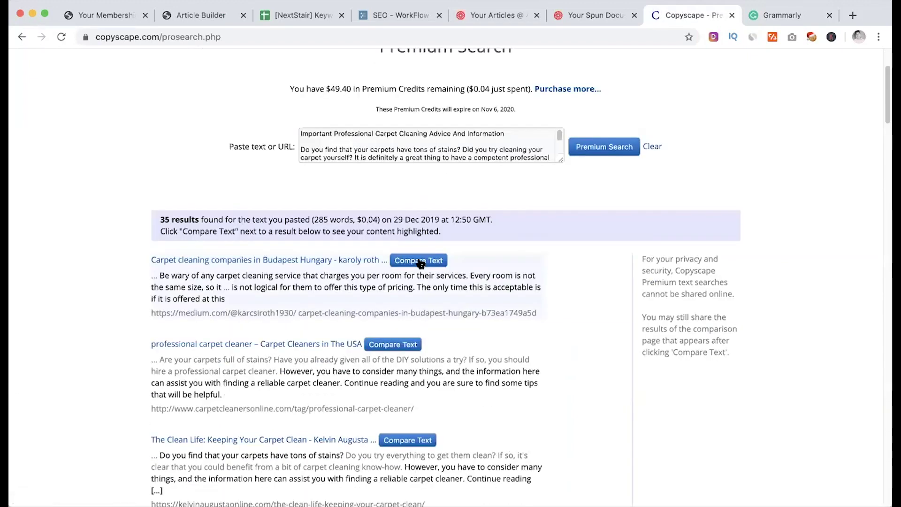
left_click(396, 346)
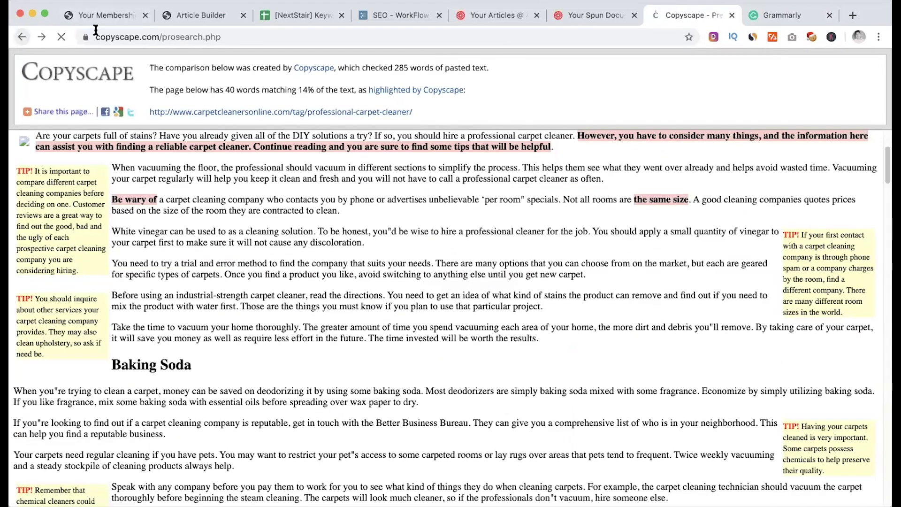
key("super+bracketleft")
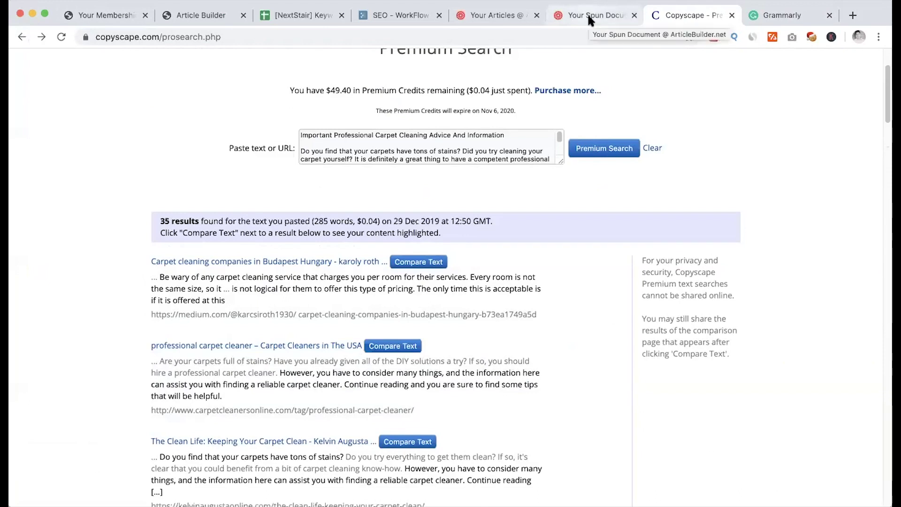
Return to Article Builder, open its article content injection form and examine the available injection options
left_click(588, 15)
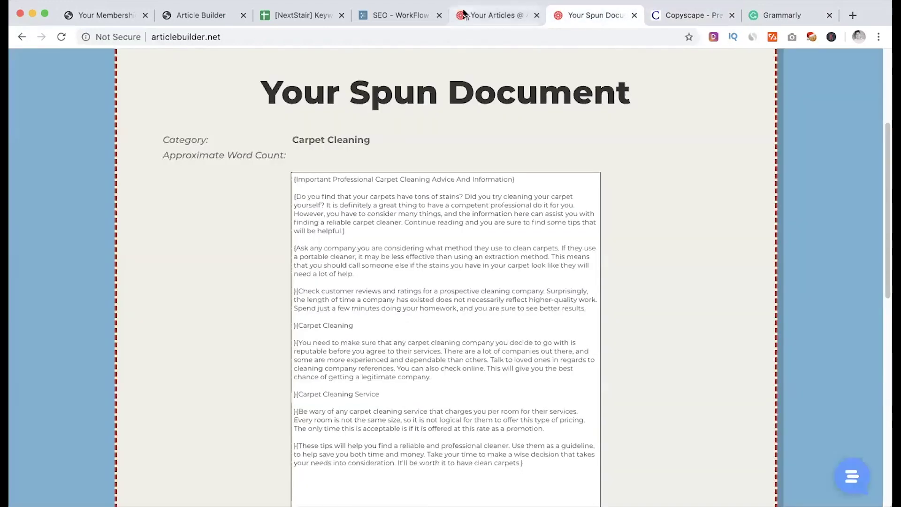
left_click(495, 16)
scroll(371, 94, "up", 10)
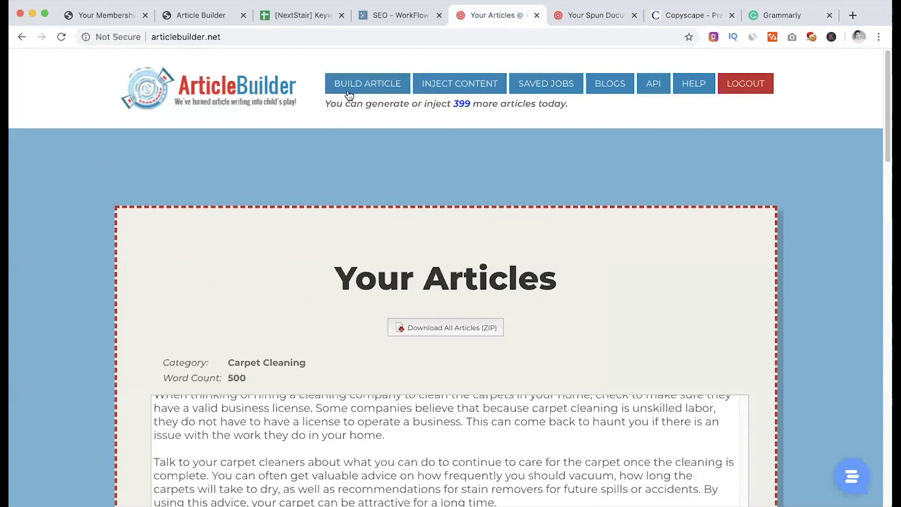
left_click(459, 92)
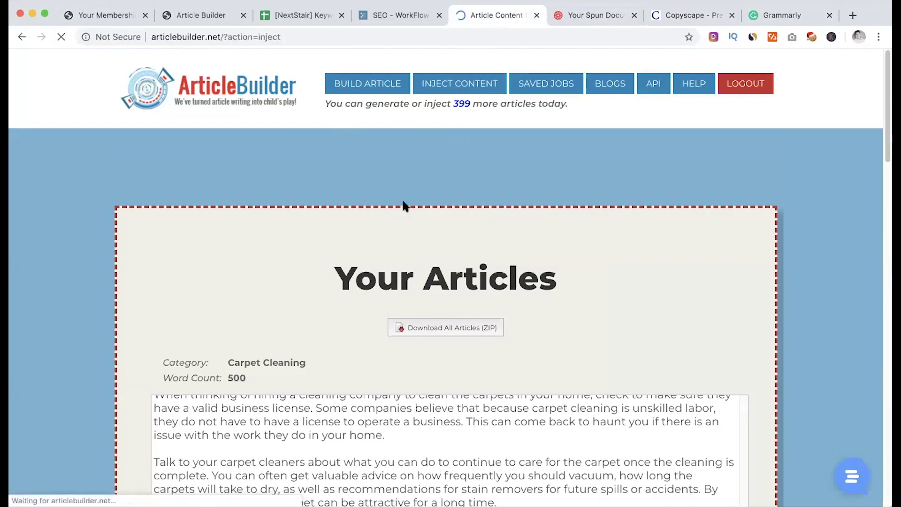
scroll(404, 206, "down", 3)
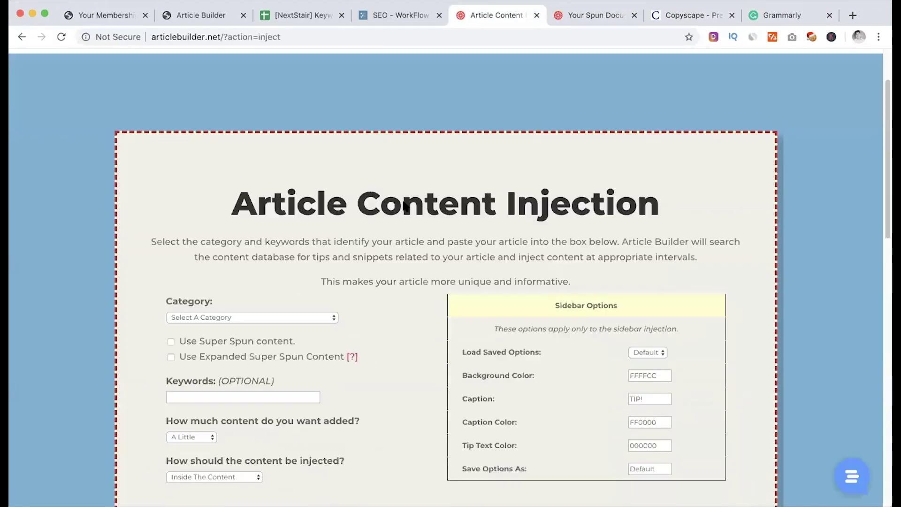
scroll(406, 206, "down", 5)
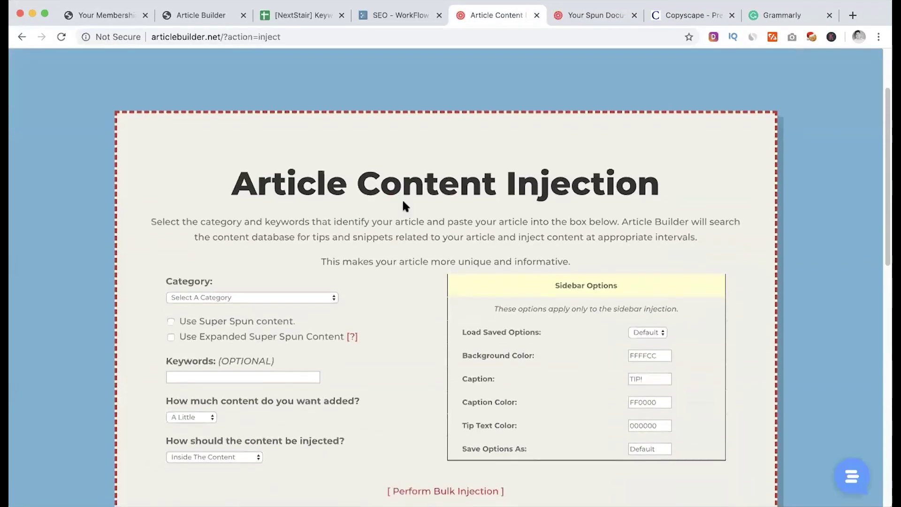
scroll(405, 205, "up", 3)
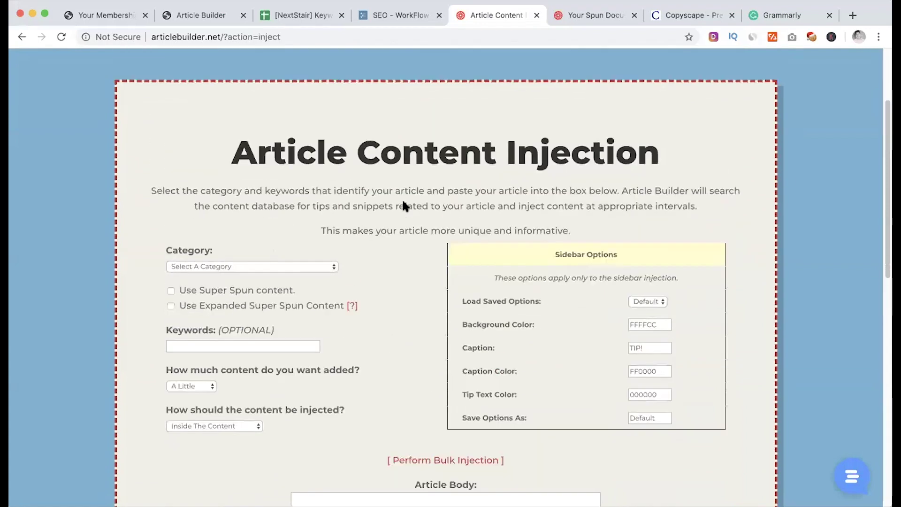
scroll(403, 201, "down", 1)
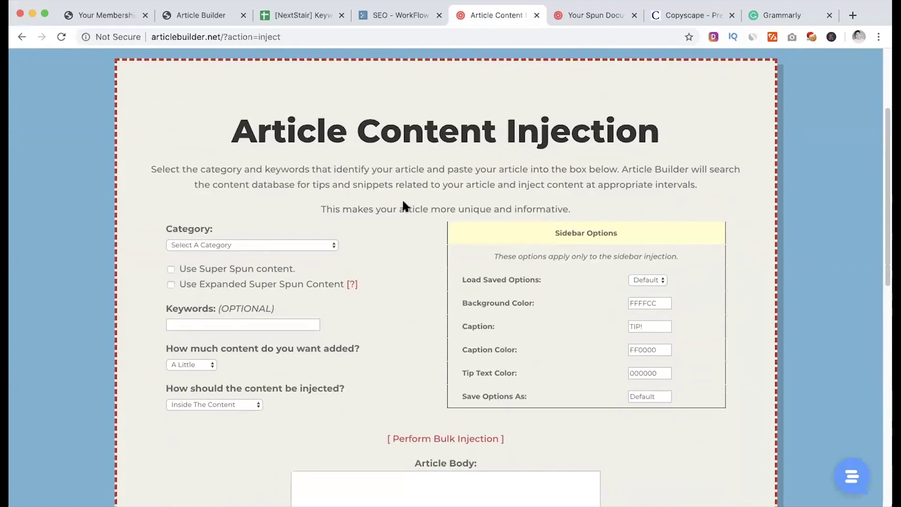
scroll(401, 198, "down", 4)
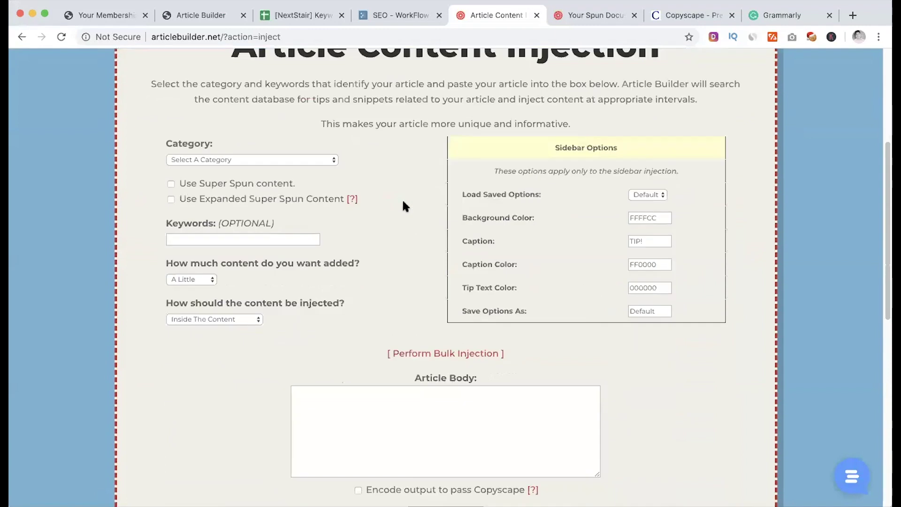
scroll(401, 198, "up", 5)
scroll(396, 210, "down", 8)
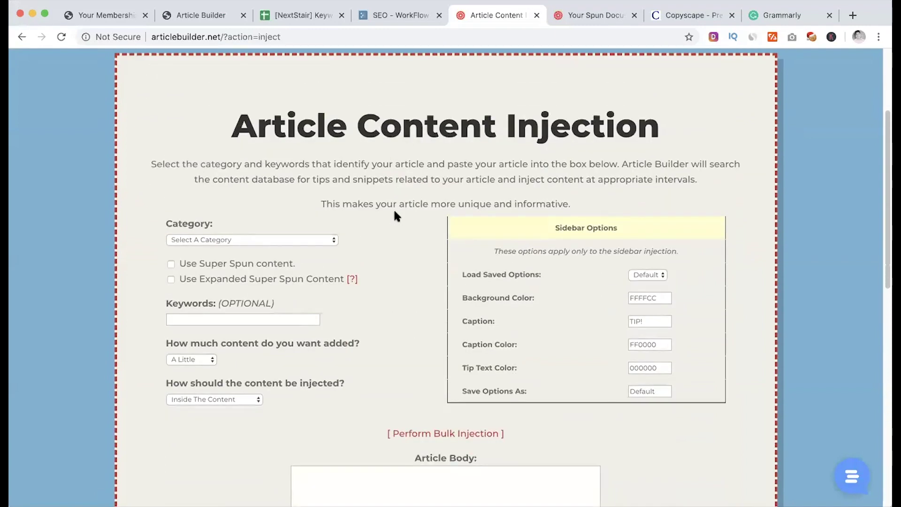
Paste the spun article as the article body and set the added content to Quite A Bit, keeping injection Inside The Content
left_click(412, 293)
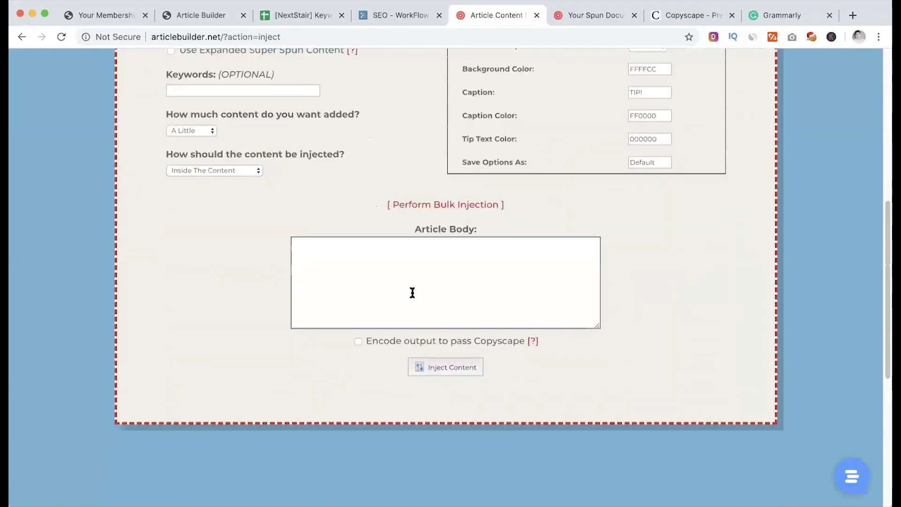
key("super+v")
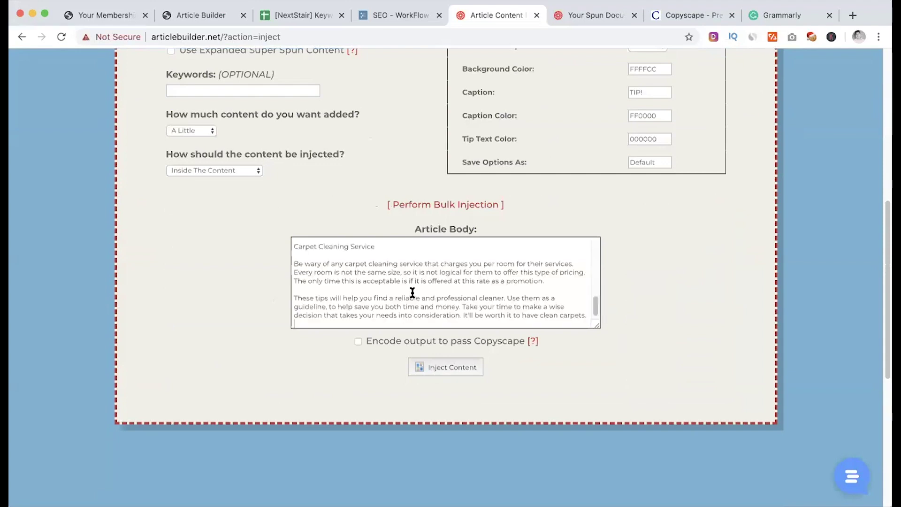
scroll(221, 331, "up", 5)
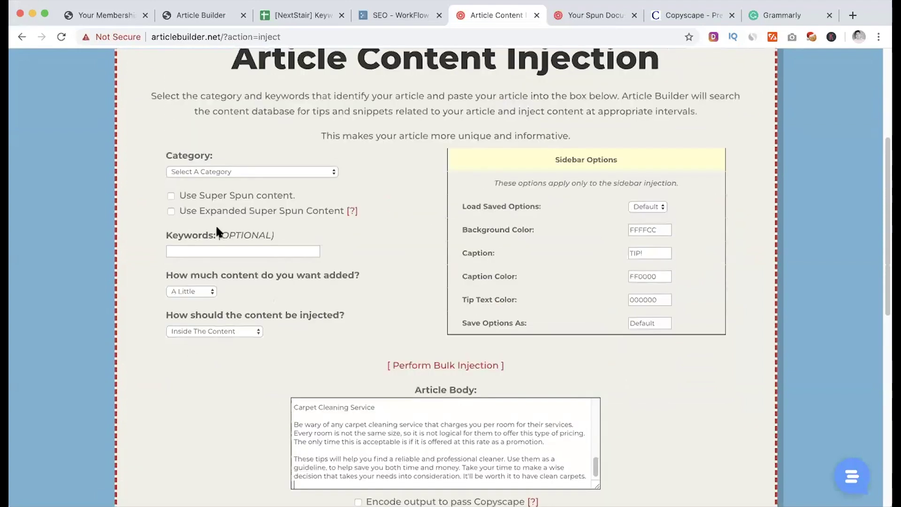
left_click(231, 172)
scroll(207, 268, "down", 1)
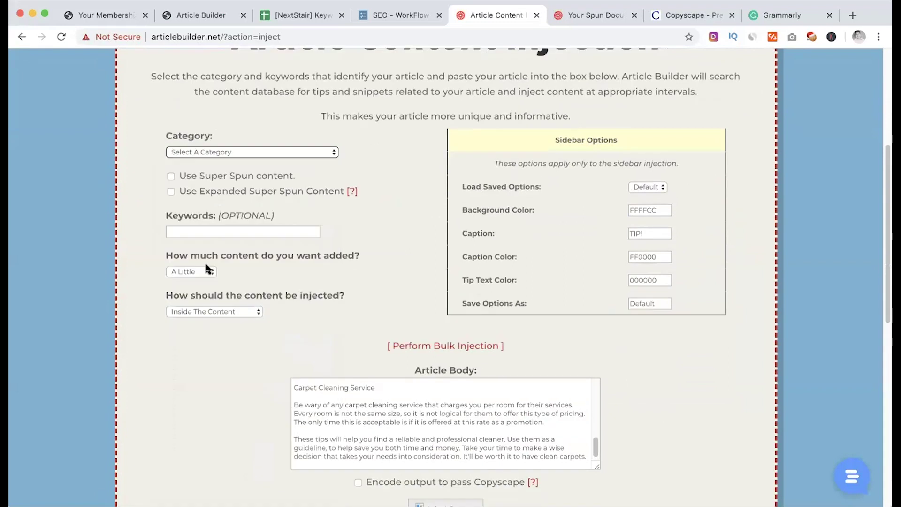
left_click(199, 270)
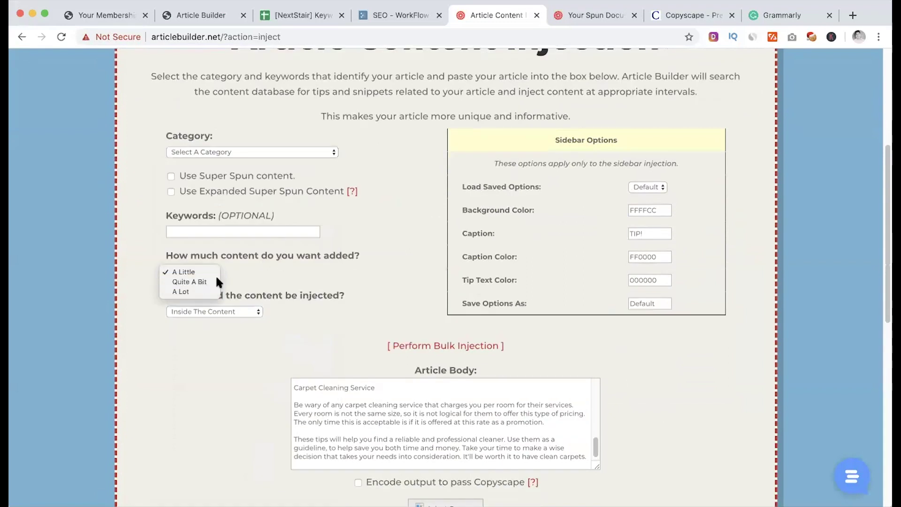
left_click(213, 281)
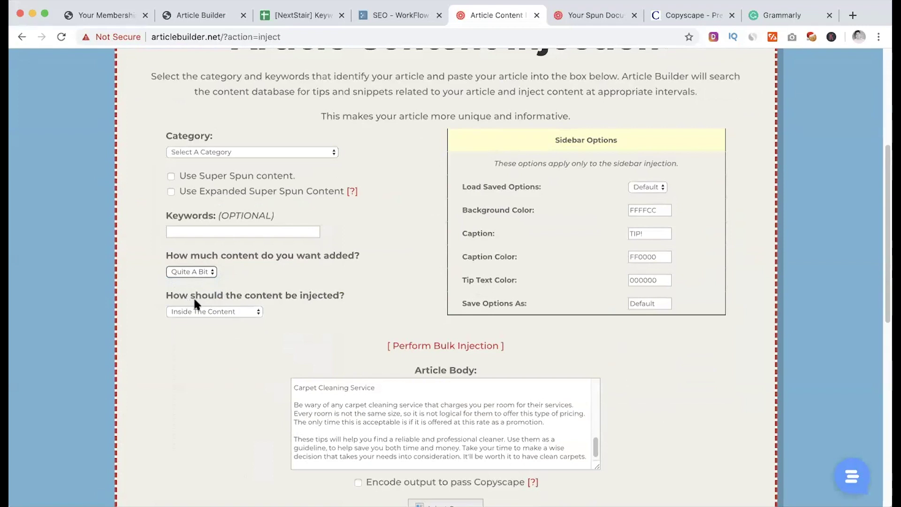
left_click(220, 313)
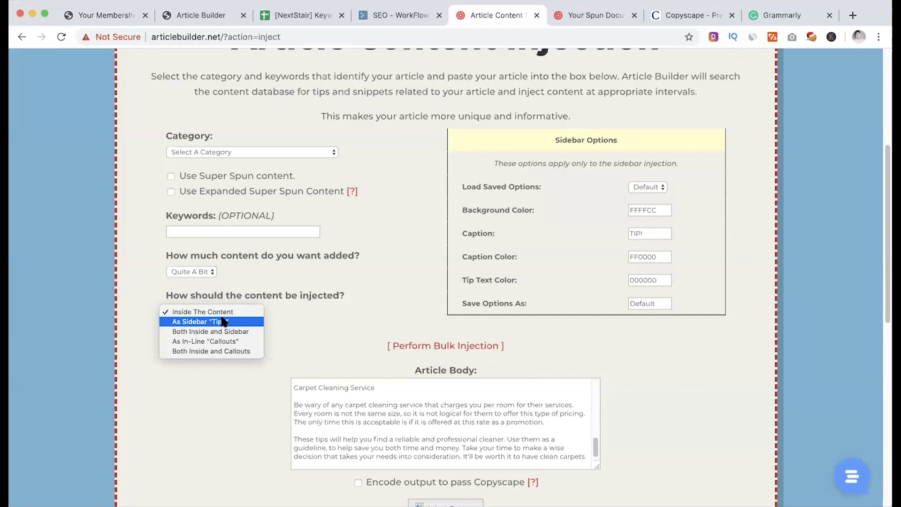
left_click(321, 280)
Enter "carpet cleaning" as the injection keyword and choose the category Business » Carpet Cleaning
left_click(255, 232)
type("carpet cle")
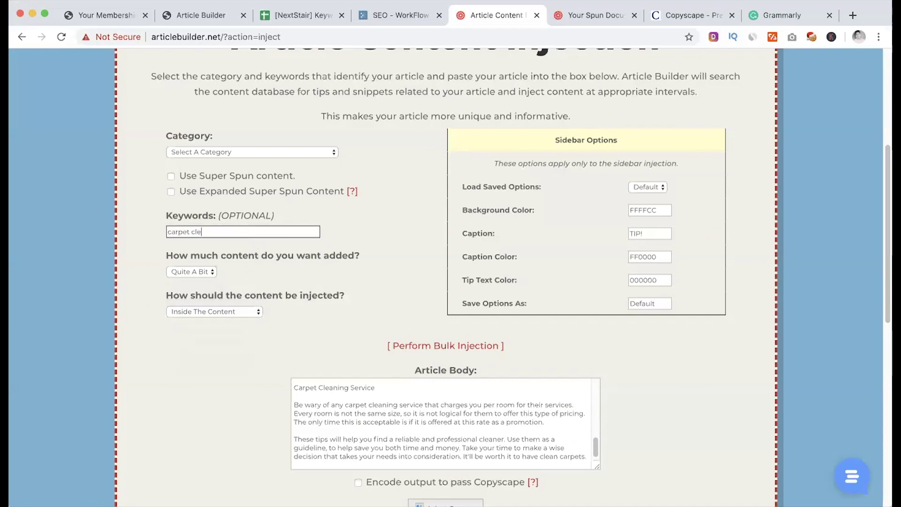
left_click(263, 153)
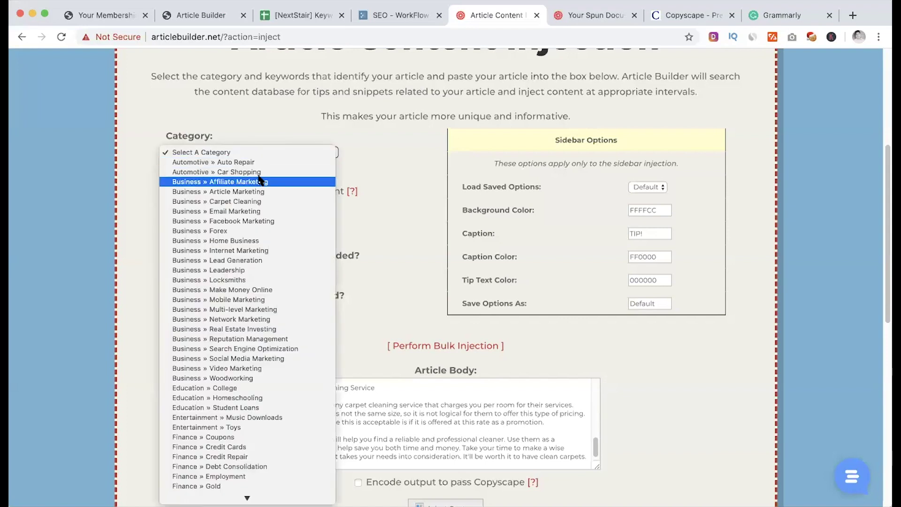
left_click(257, 201)
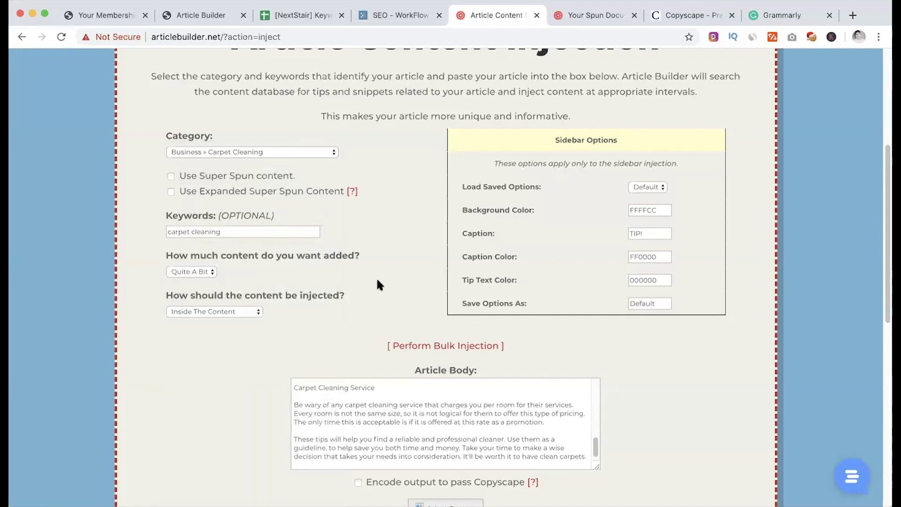
Enable Super Spun content for the injection and inject the content into the article
left_click(171, 177)
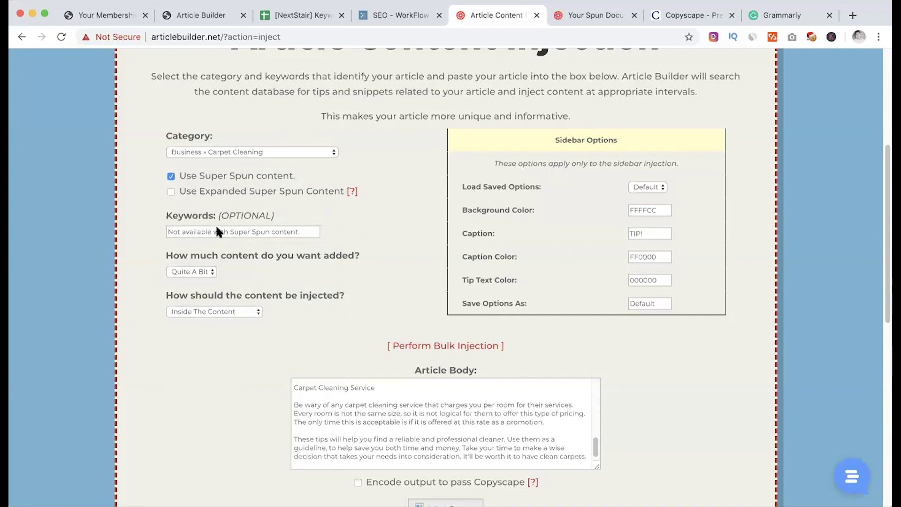
scroll(192, 317, "down", 3)
left_click(445, 404)
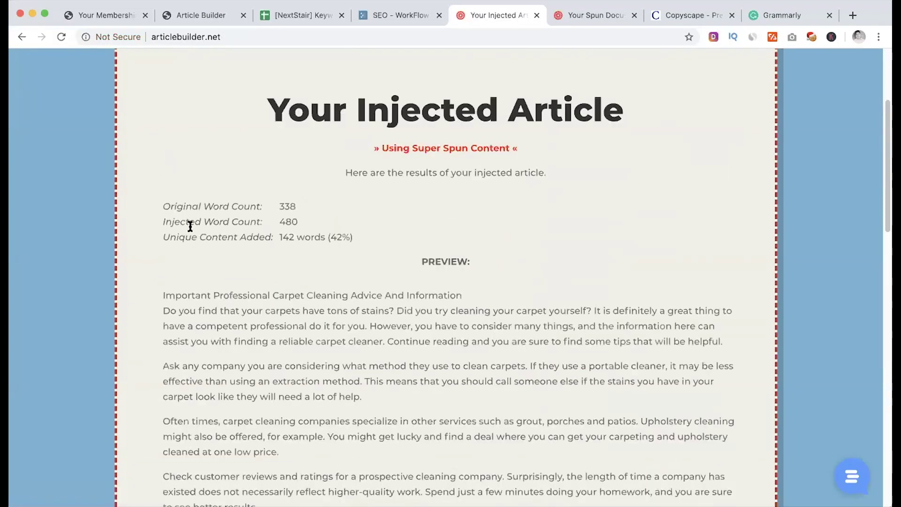
Examine the injected article's original and injected word counts, the amount of unique content added, and the preview text
left_click_drag(303, 205, 305, 237)
left_click(274, 249)
left_click(274, 287)
scroll(275, 287, "down", 5)
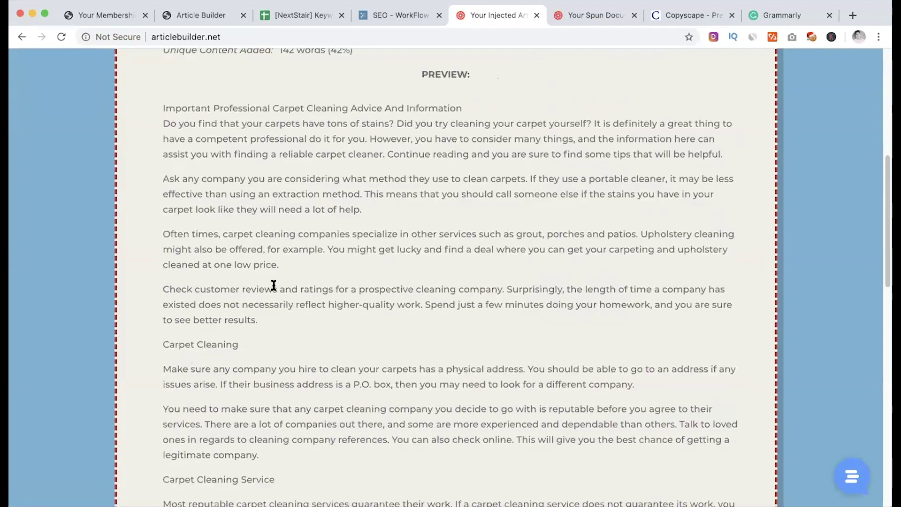
scroll(274, 286, "down", 3)
scroll(273, 287, "down", 10)
Copy the injected article's text without its title and run a Copyscape Premium Search on it in place of the earlier text
scroll(274, 288, "up", 15)
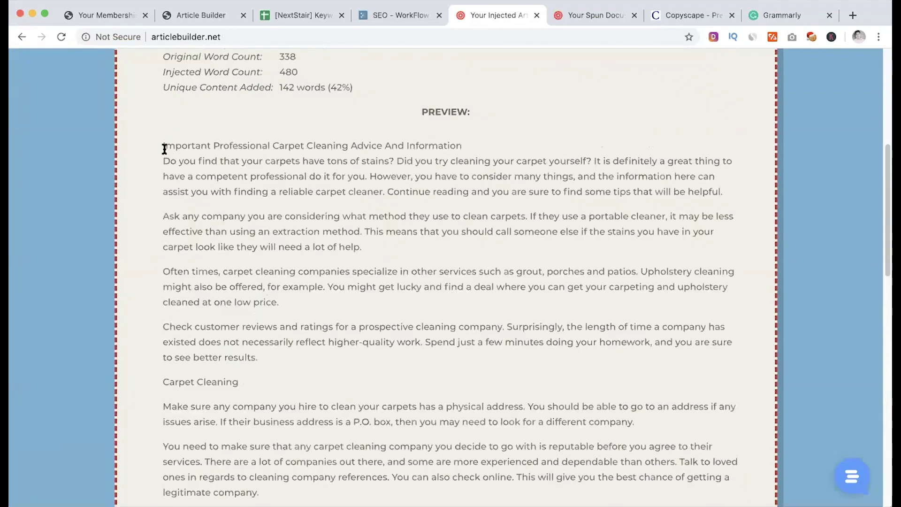
left_click_drag(163, 155, 238, 297)
scroll(235, 290, "up", 8)
scroll(237, 289, "down", 9)
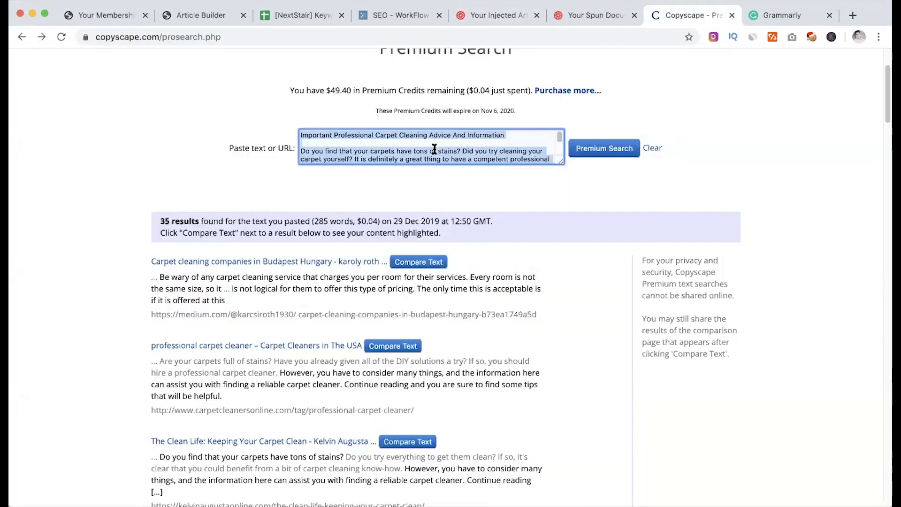
key("BackSpace")
key("super+v")
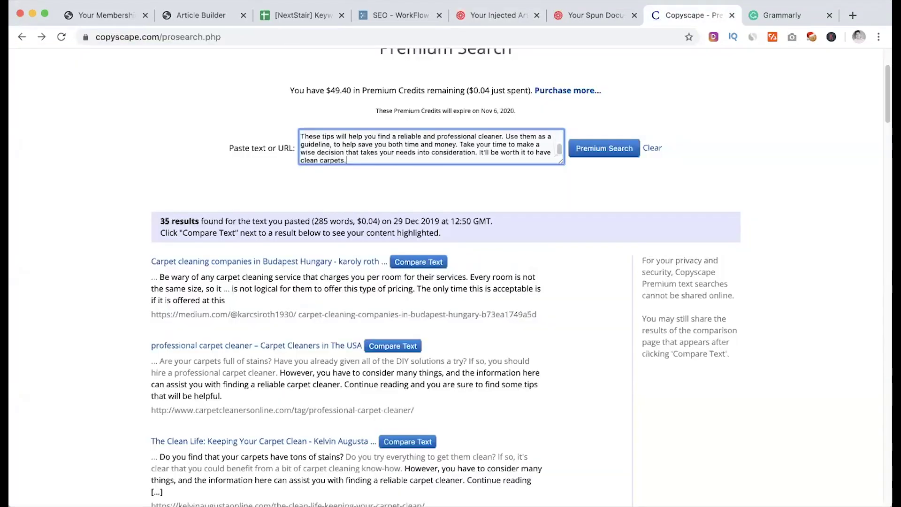
left_click(606, 157)
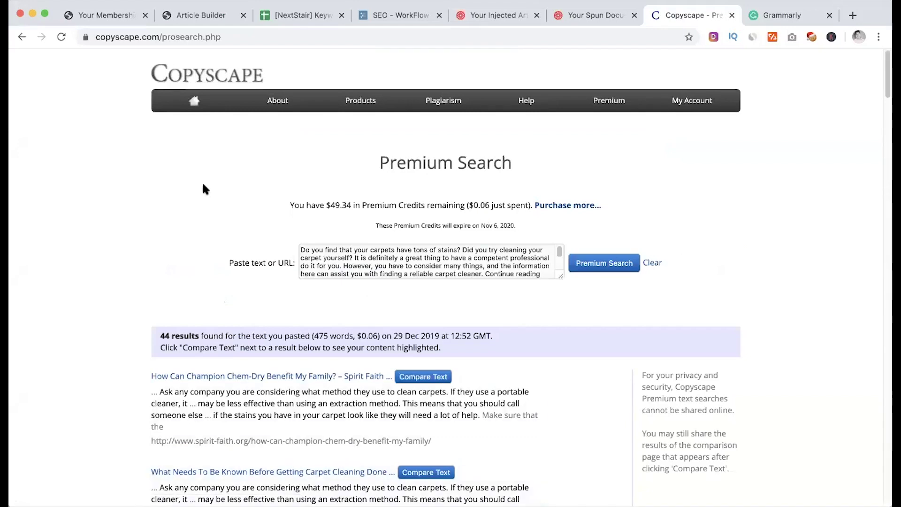
Return to the injected article in Article Builder, look through it again and clear the text selection
left_click(491, 19)
scroll(390, 283, "up", 10)
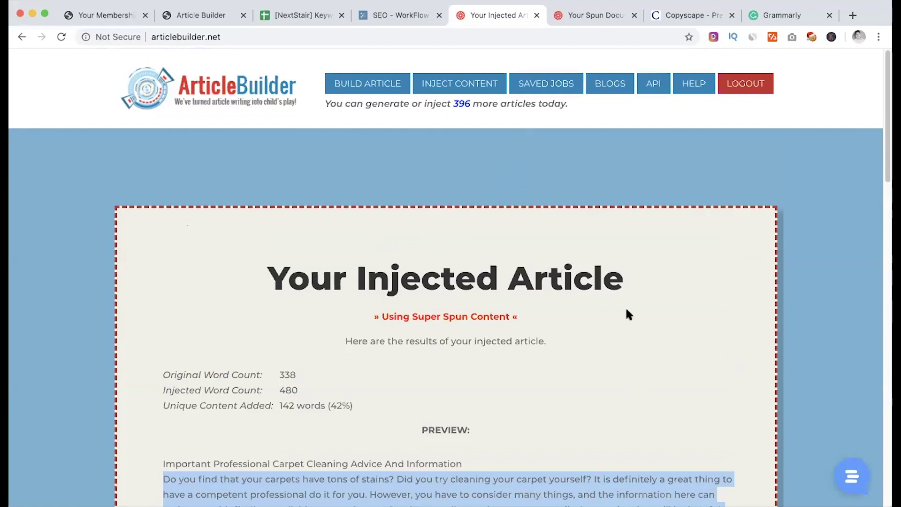
scroll(407, 207, "down", 9)
scroll(407, 209, "up", 3)
scroll(407, 206, "up", 6)
left_click(428, 180)
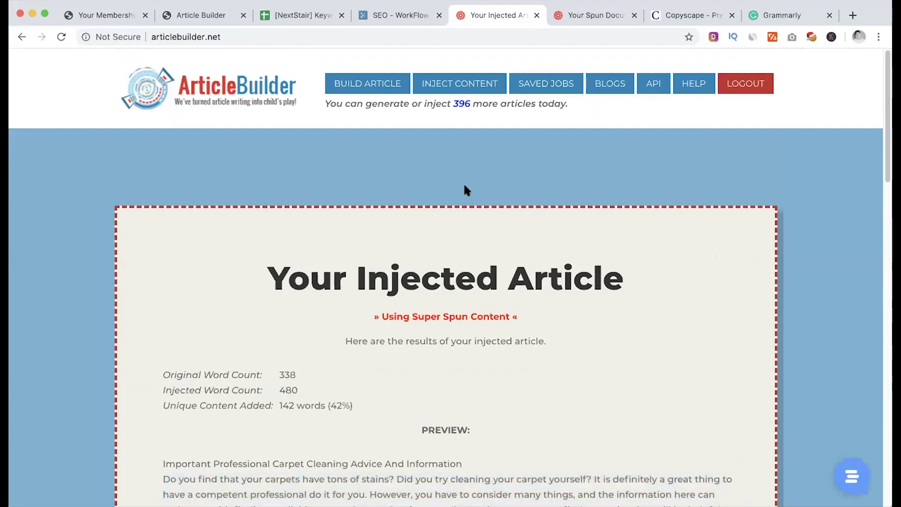